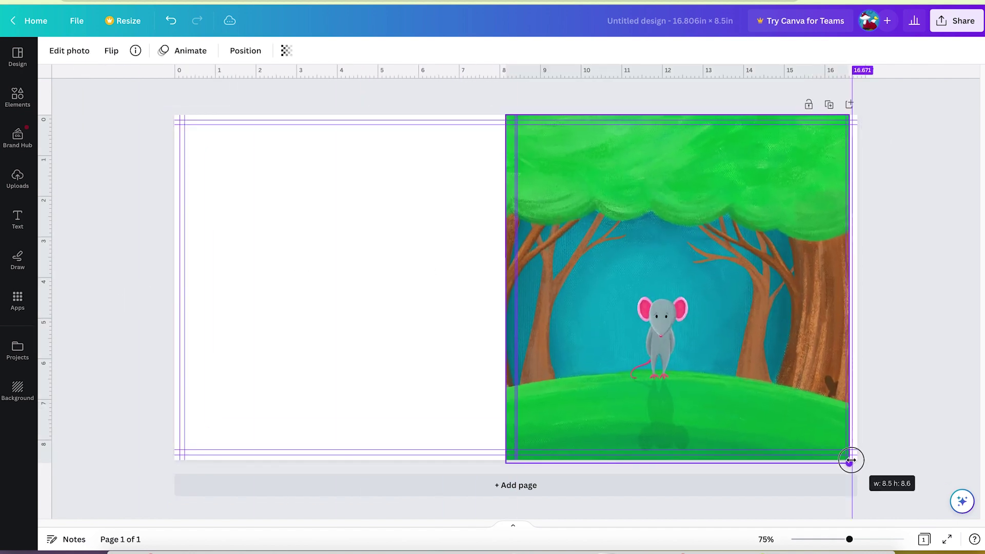
Stretch the forest-and-mouse illustration to cover the right-hand front-cover half at full page height.
drag(850, 460, 852, 461)
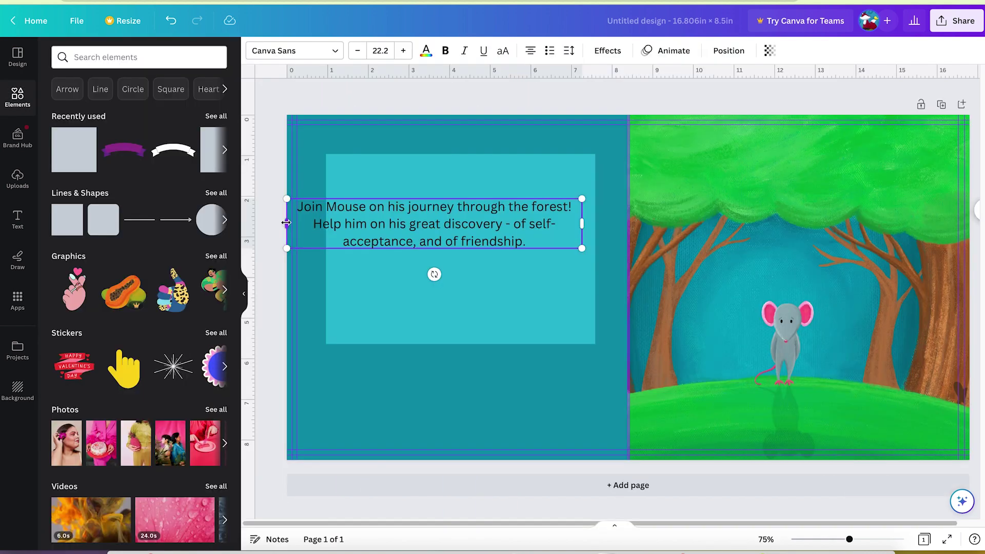
drag(290, 220, 335, 225)
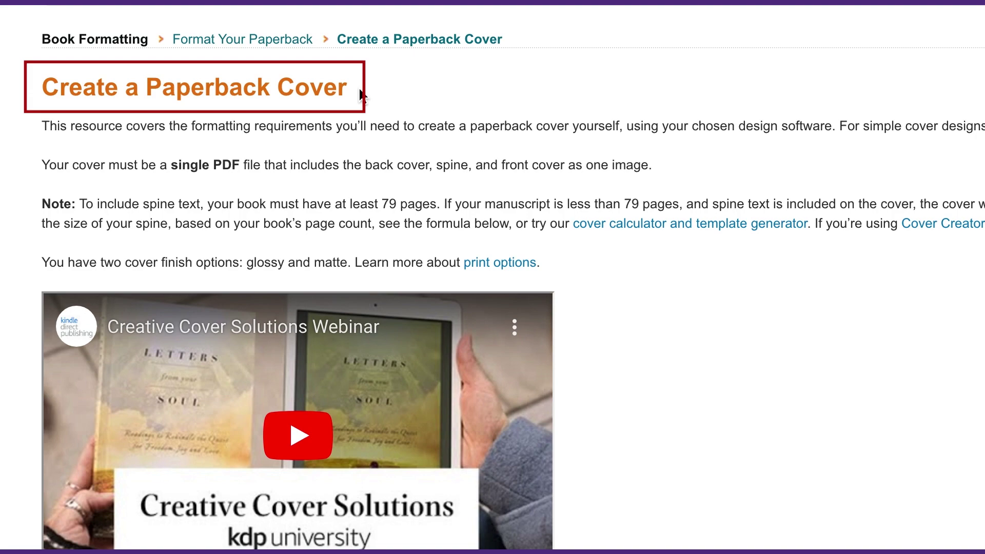
Select the 0.002347 colour-paper factor under 'Finding your spine measurement'.
scroll(945, 264, down, 15)
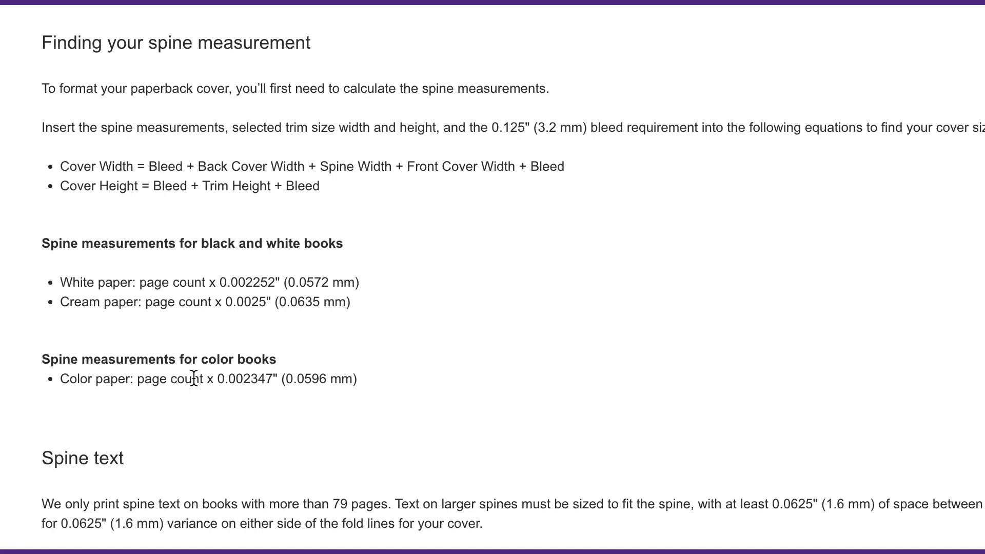
drag(219, 380, 268, 383)
right_click(267, 383)
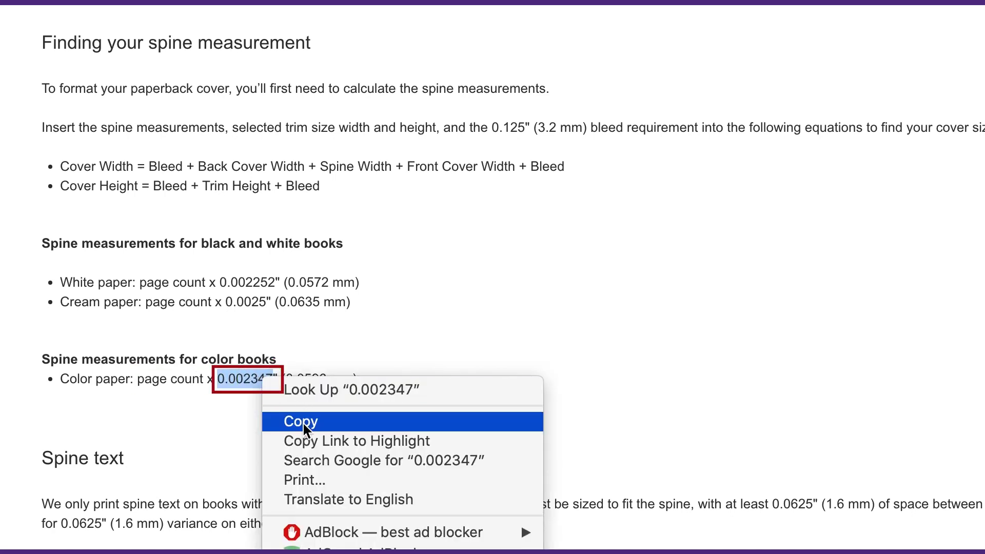
Copy 0.002347 and calculate 0.002347*24 in Google, giving a 0.056328 in spine.
click(528, 412)
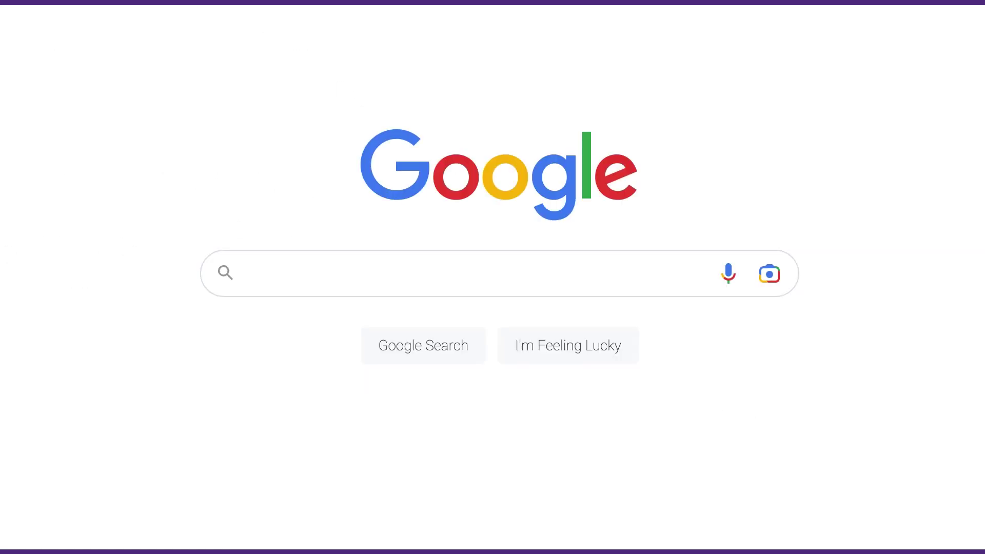
click(275, 279)
key(ctrl+v)
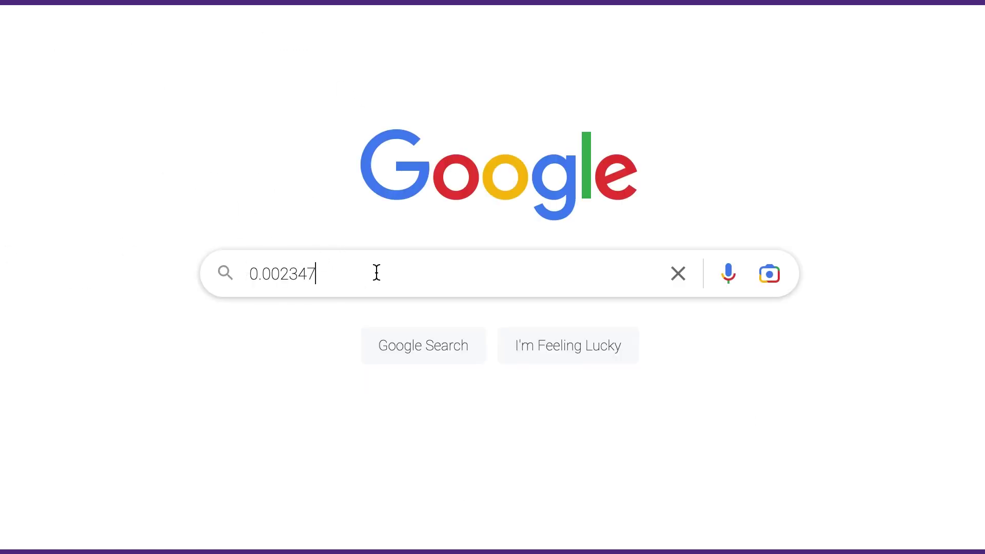
text(*)
click(489, 41)
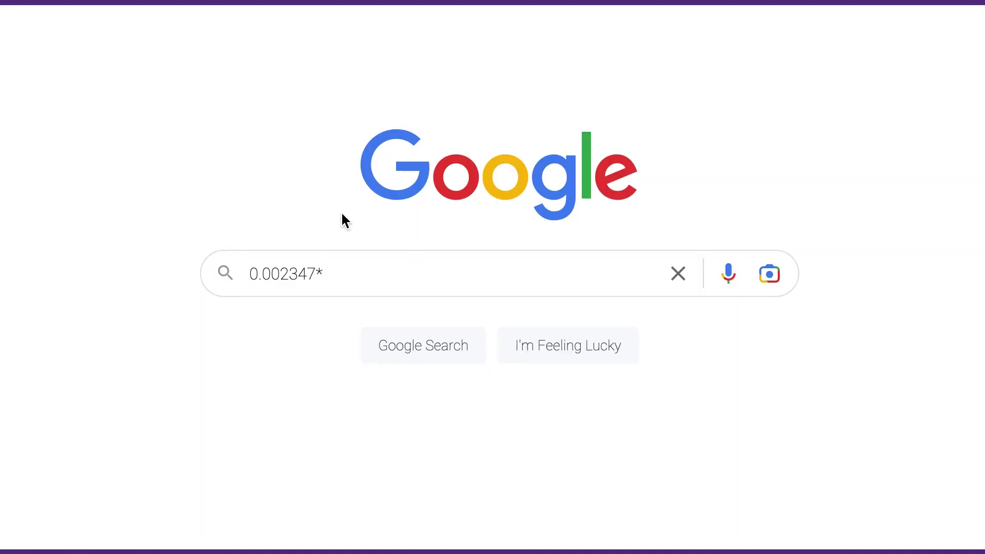
click(348, 278)
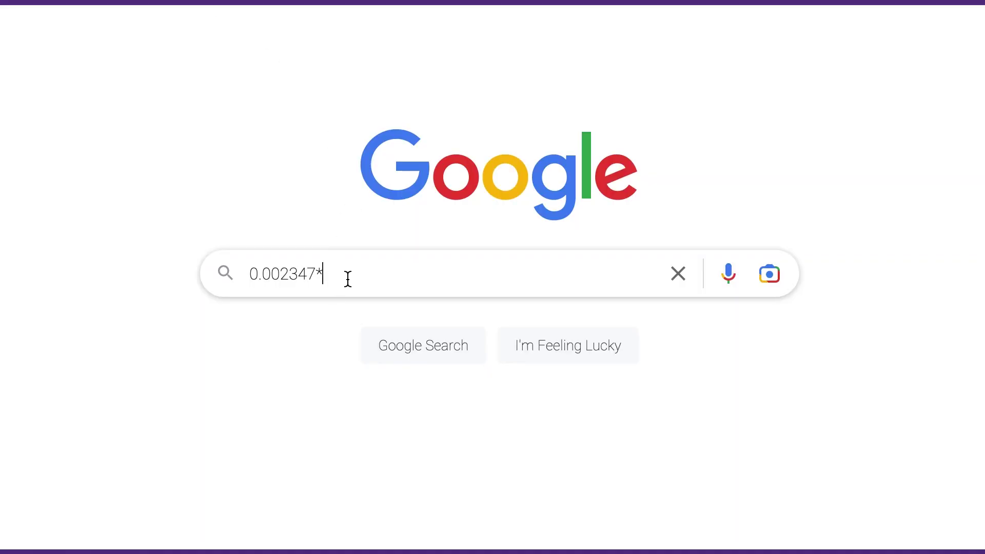
text(24 =)
key(Return)
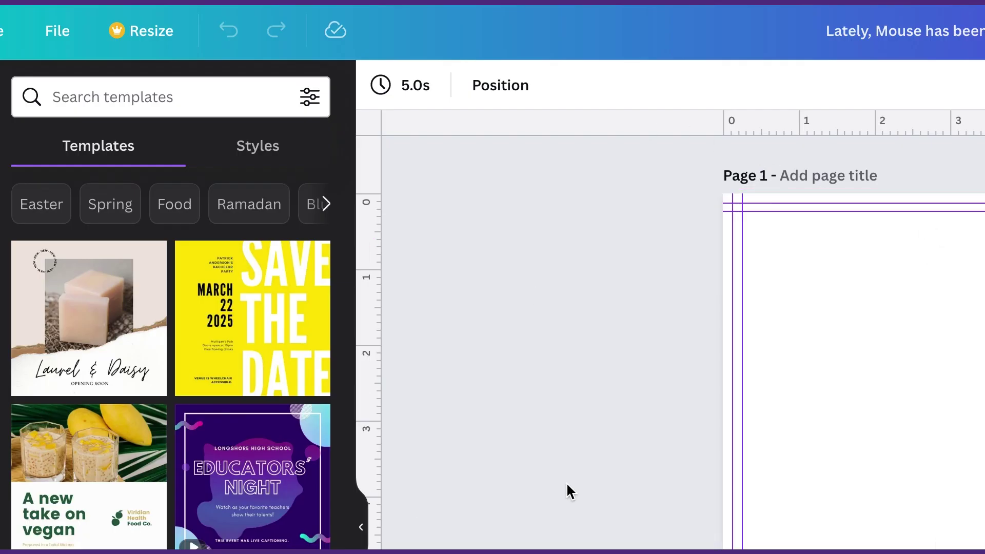
Hide the Templates panel and read the 8.375 in page width in Resize.
click(358, 531)
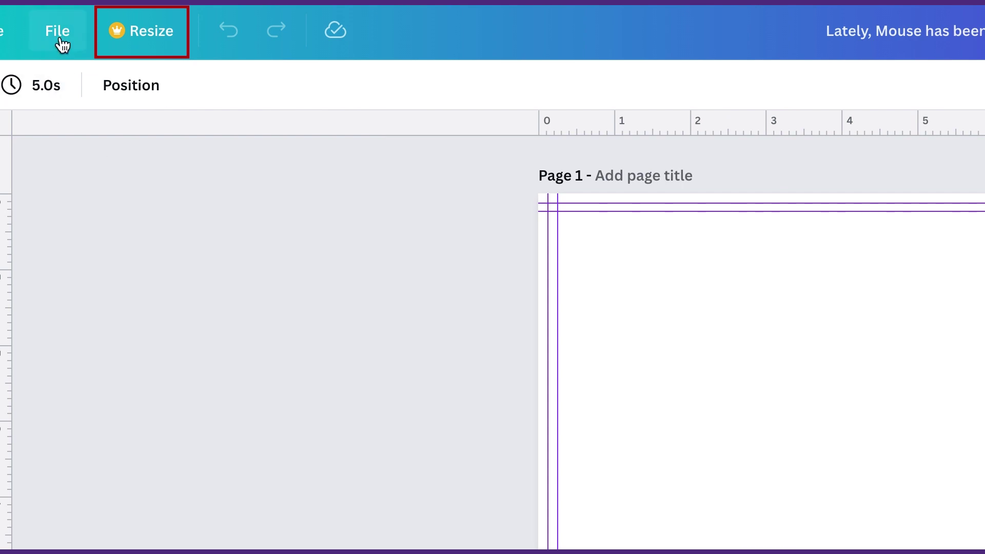
click(125, 36)
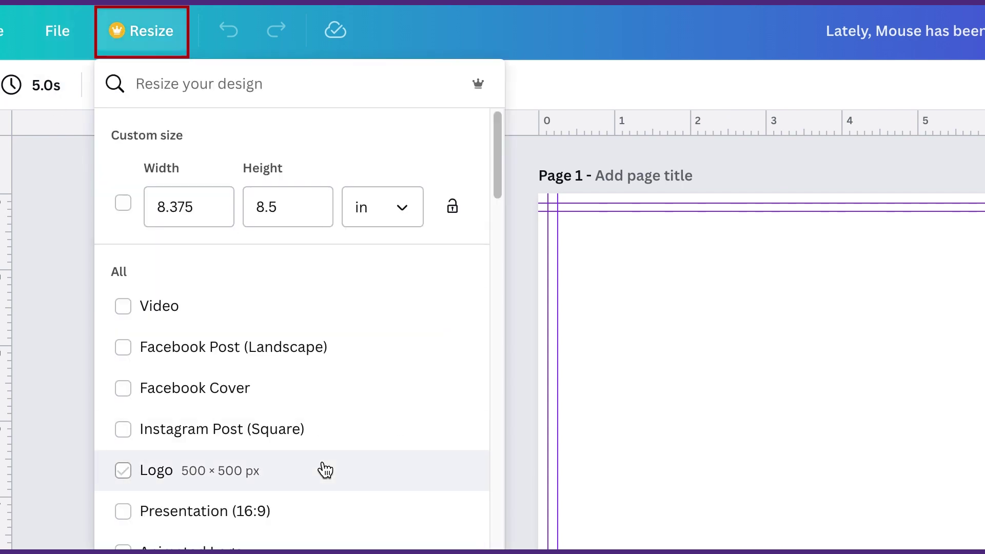
click(154, 204)
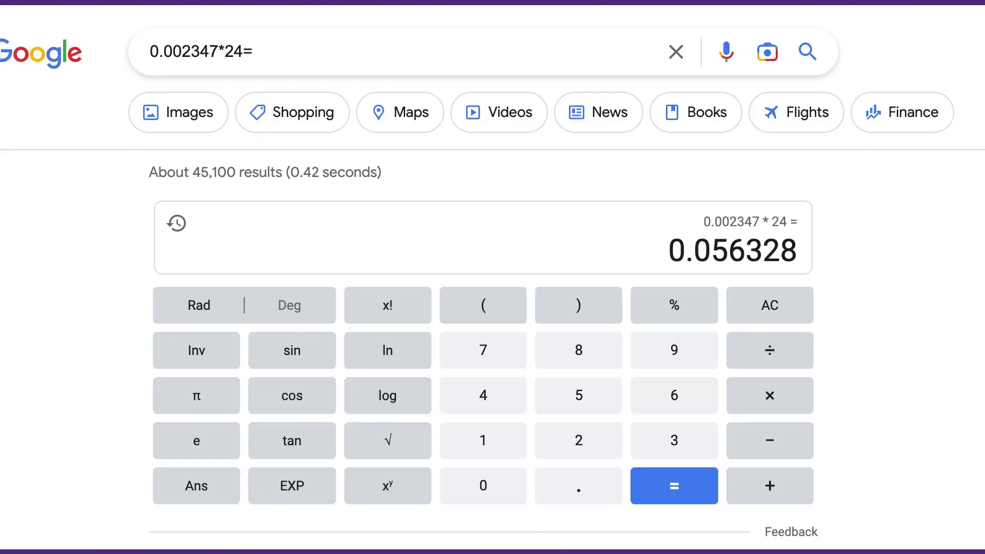
Add 8.375 + 8.375 to the 0.056328 spine width, totalling 16.806328.
click(773, 480)
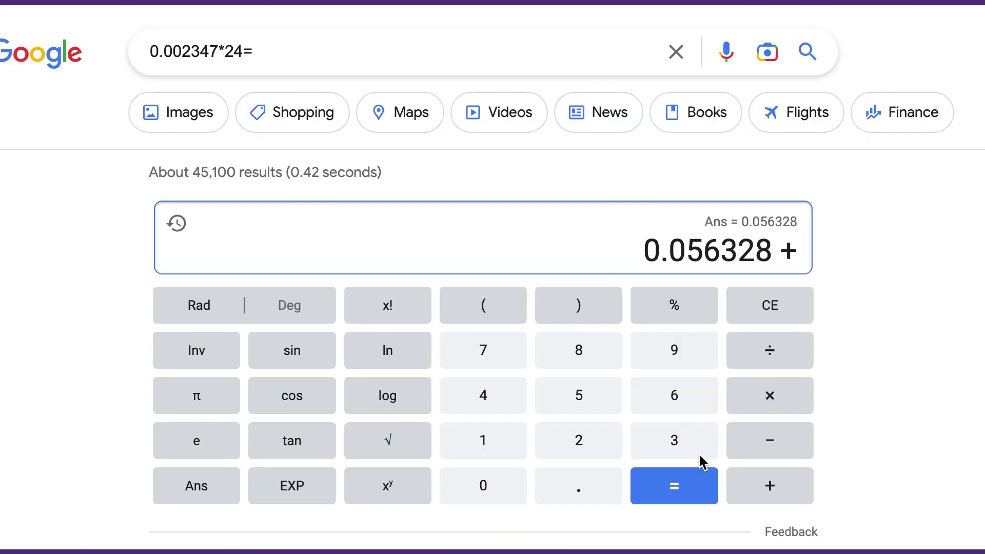
click(577, 347)
click(578, 487)
click(672, 450)
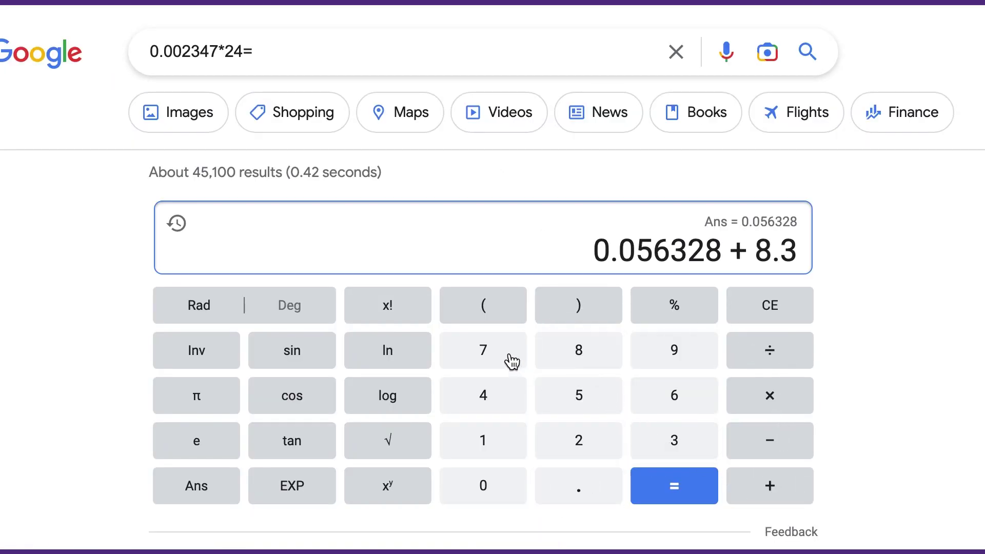
click(511, 361)
click(574, 394)
click(788, 487)
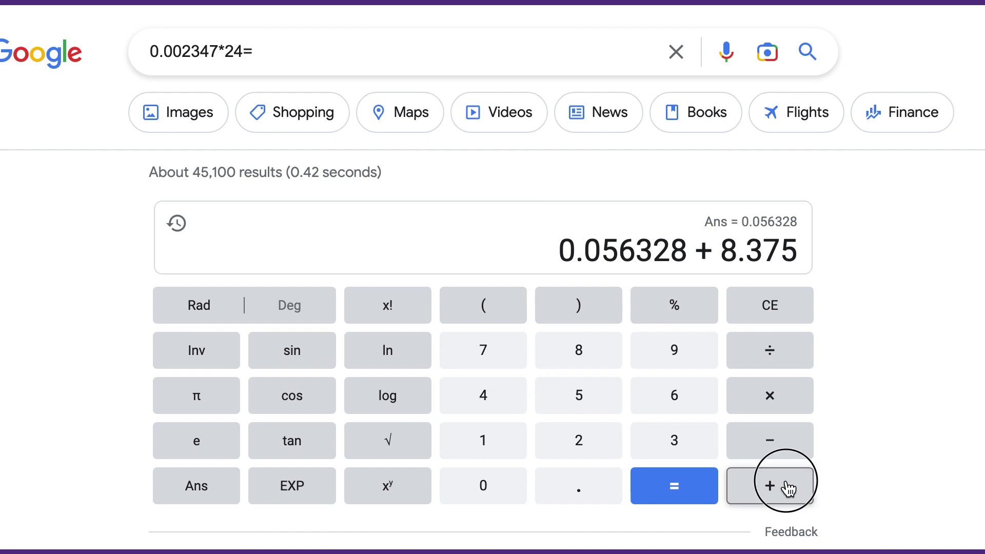
click(583, 353)
click(573, 490)
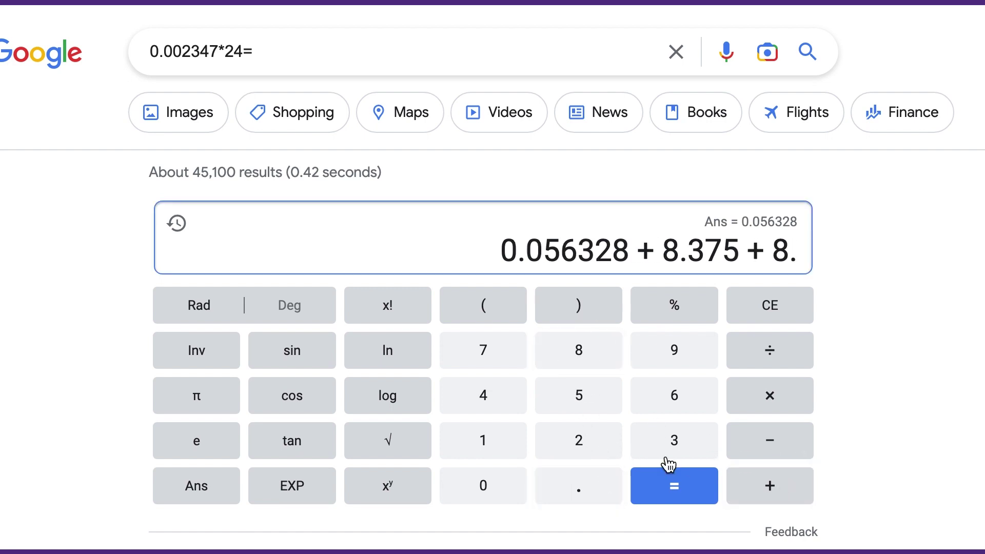
click(667, 456)
click(488, 358)
click(574, 396)
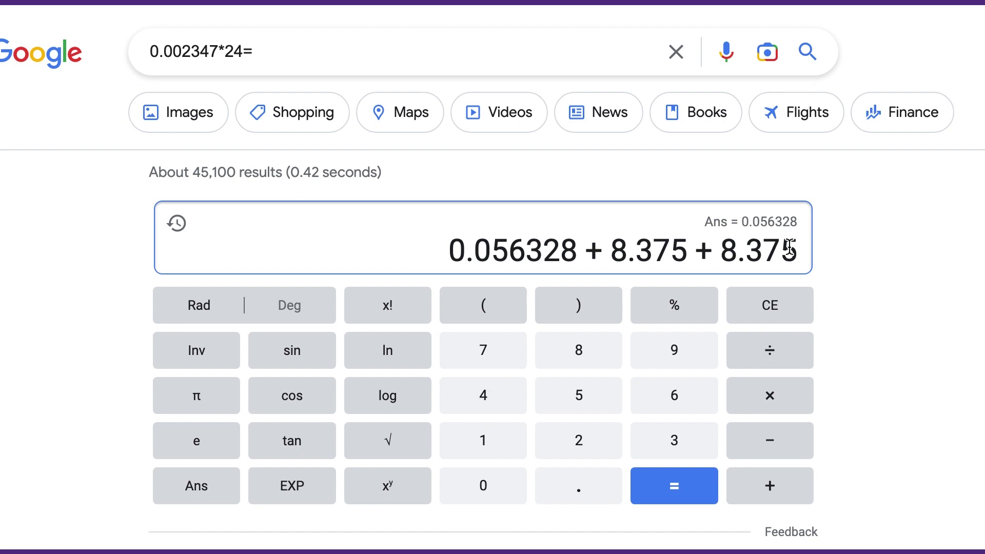
click(678, 495)
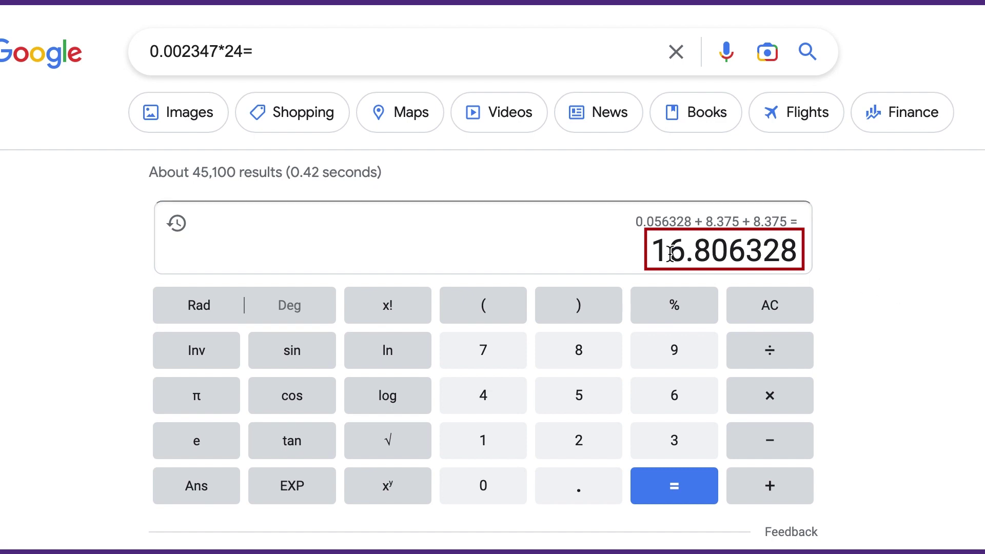
Copy the 16.806328 total cover width.
drag(666, 251, 824, 252)
right_click(734, 245)
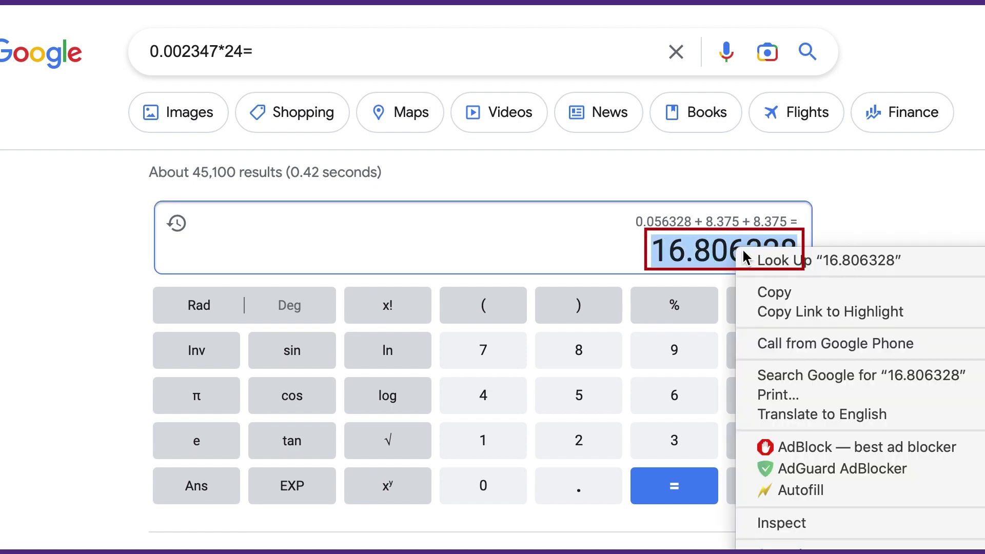
click(820, 290)
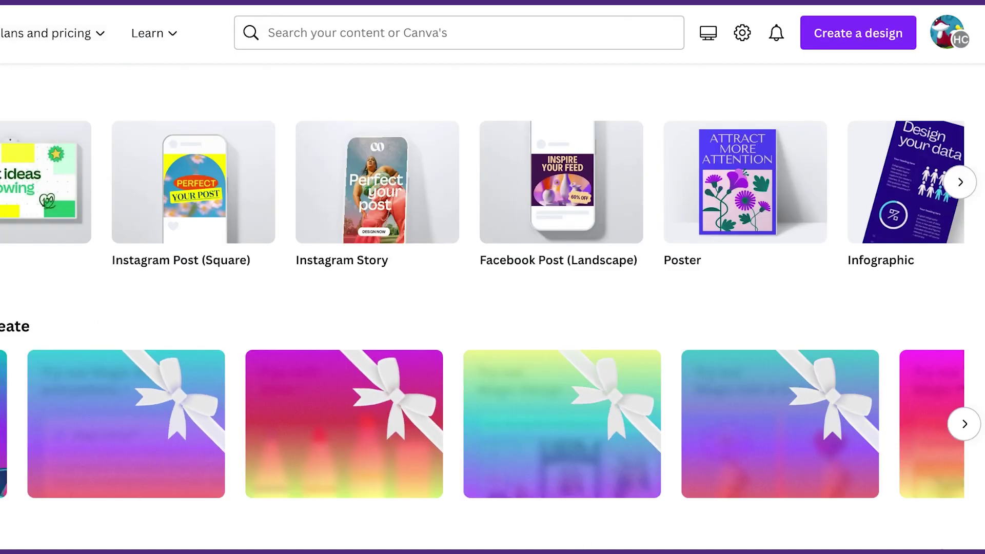
Make a Custom size design in inches, 16.806 wide by 8.5 tall.
click(830, 44)
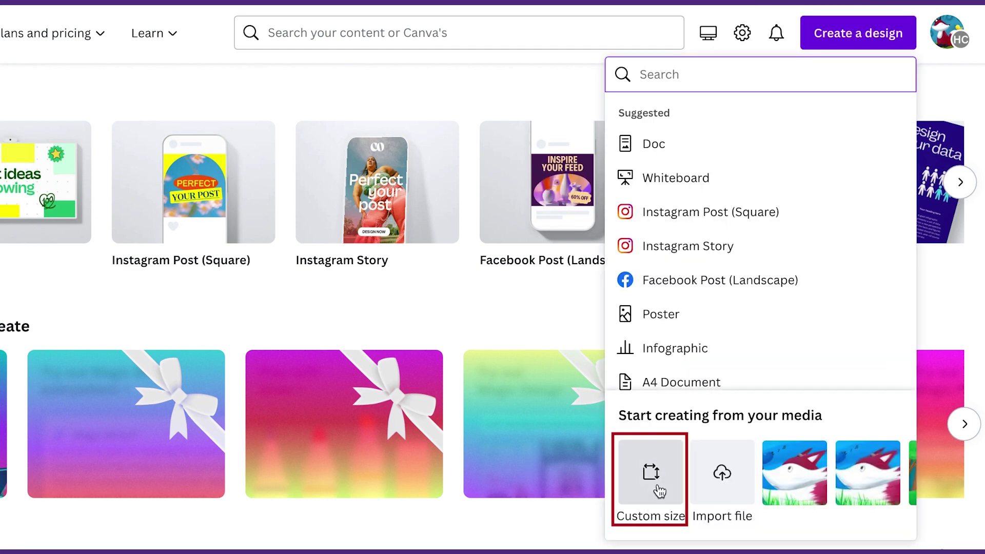
click(657, 486)
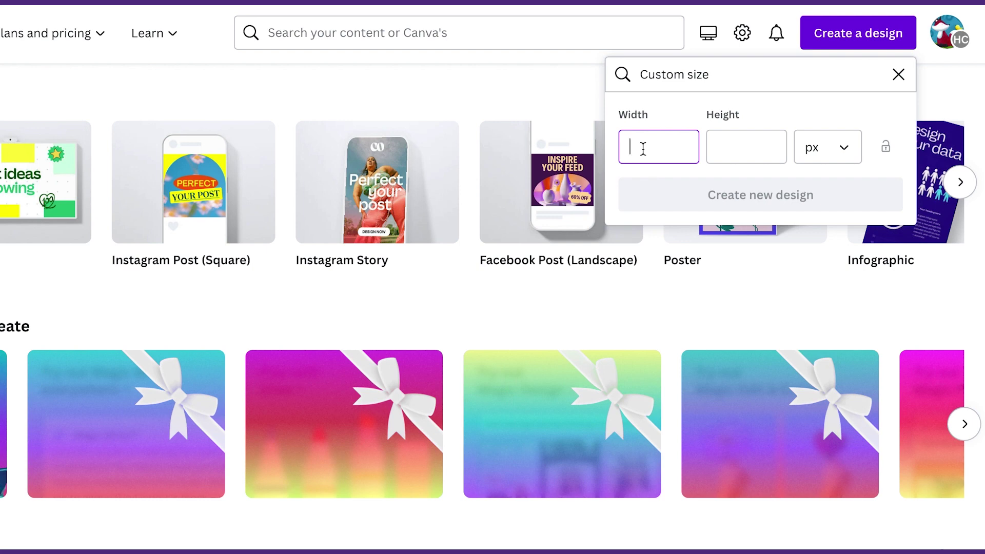
text(16.806)
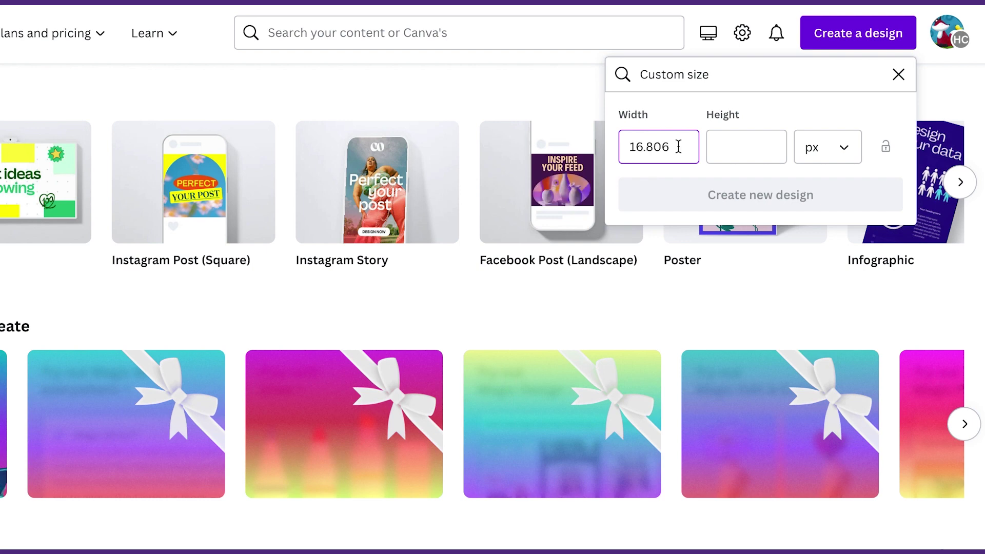
click(743, 145)
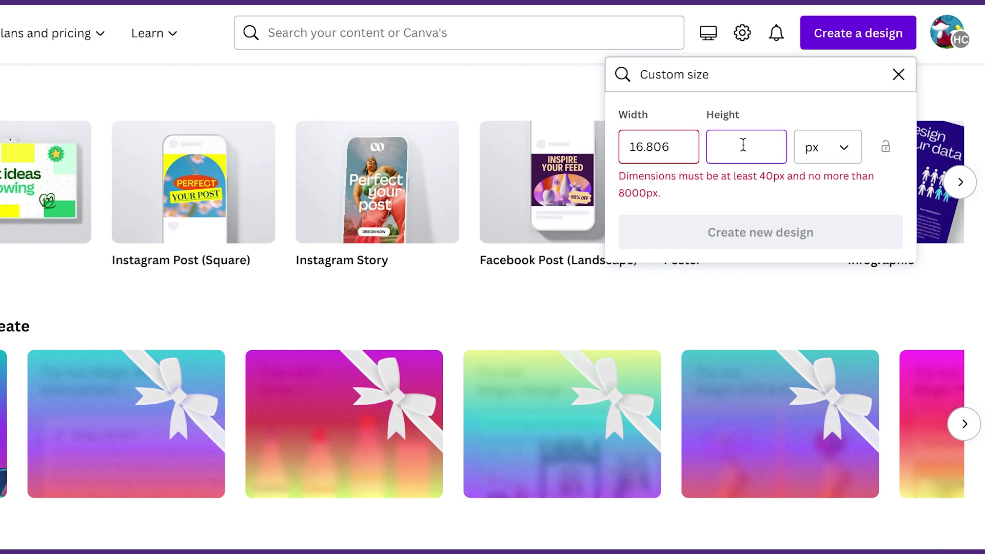
click(825, 150)
click(830, 236)
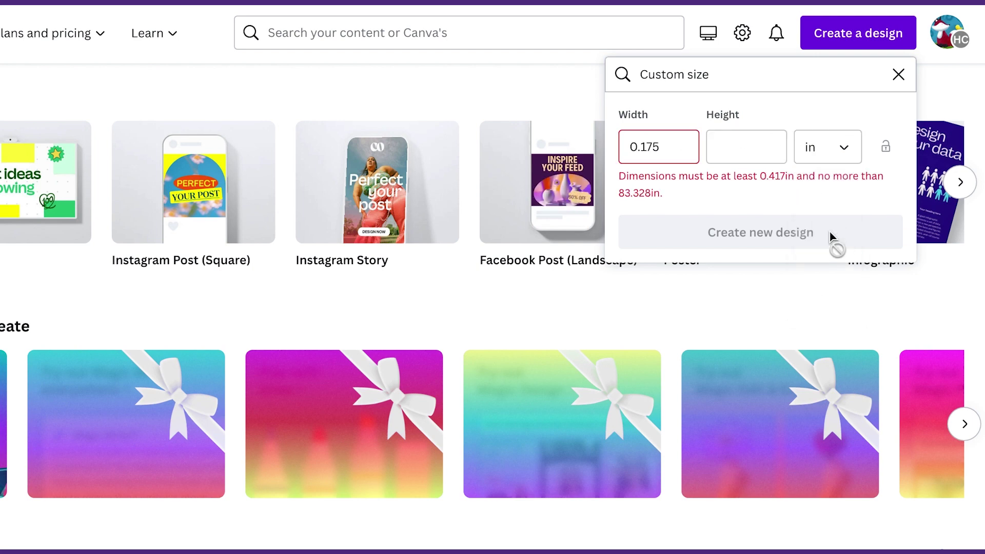
double_click(629, 154)
text(16.806)
click(718, 150)
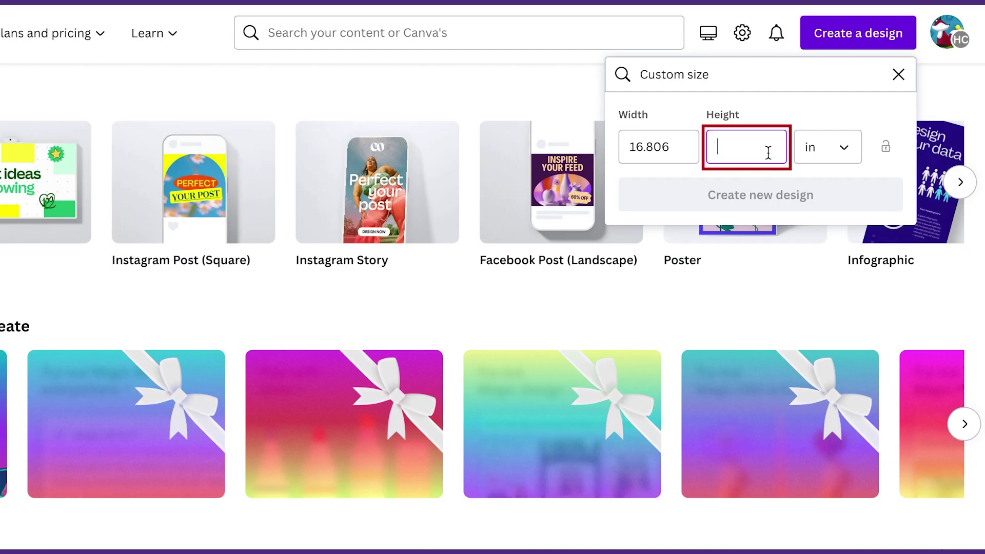
text(8)
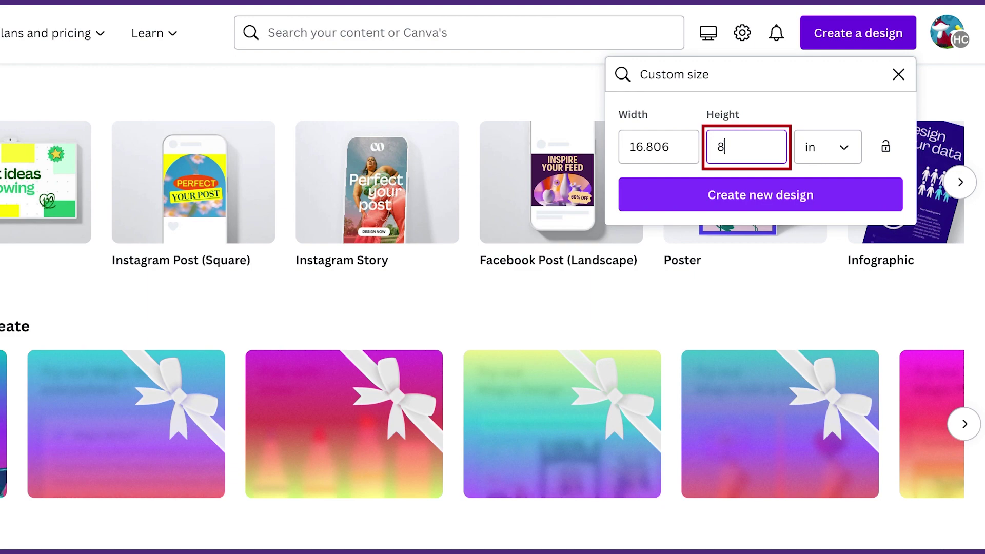
text(.5)
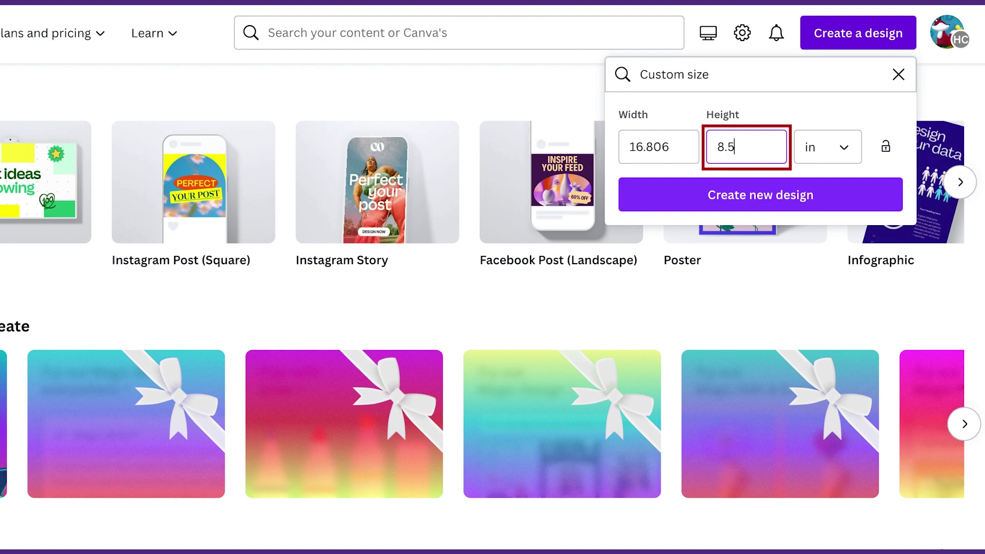
click(762, 200)
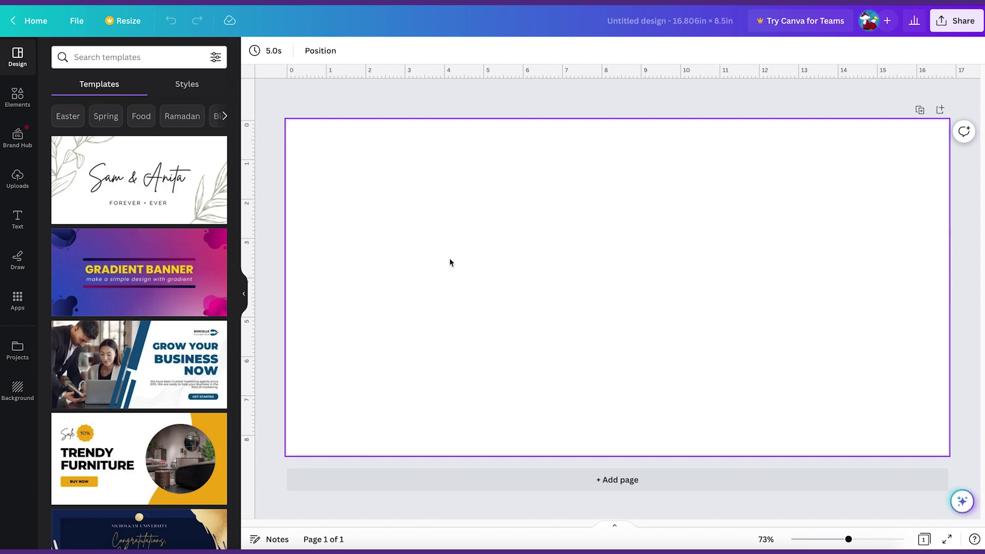
Drag ruler guides just inside the left, top, bottom and right page edges.
click(243, 294)
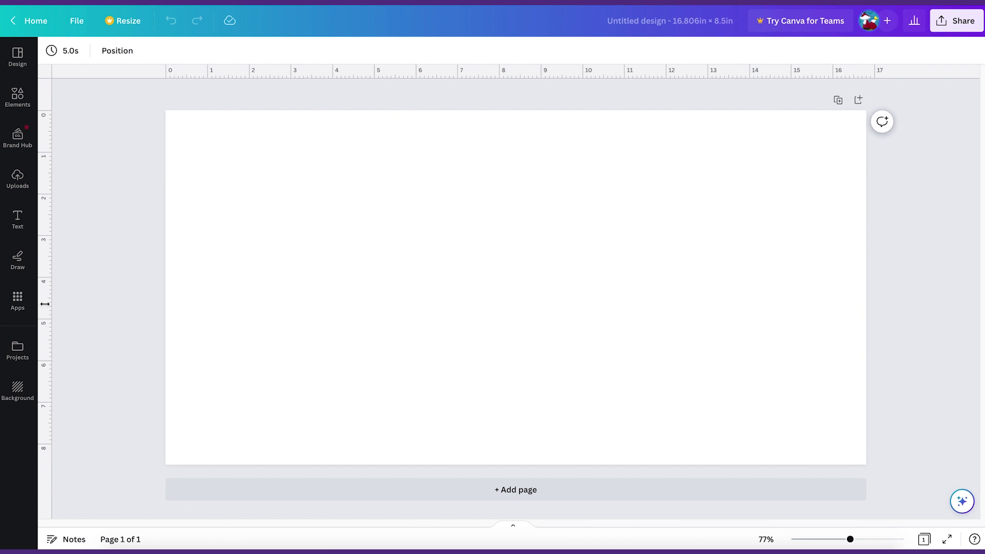
drag(45, 304, 177, 289)
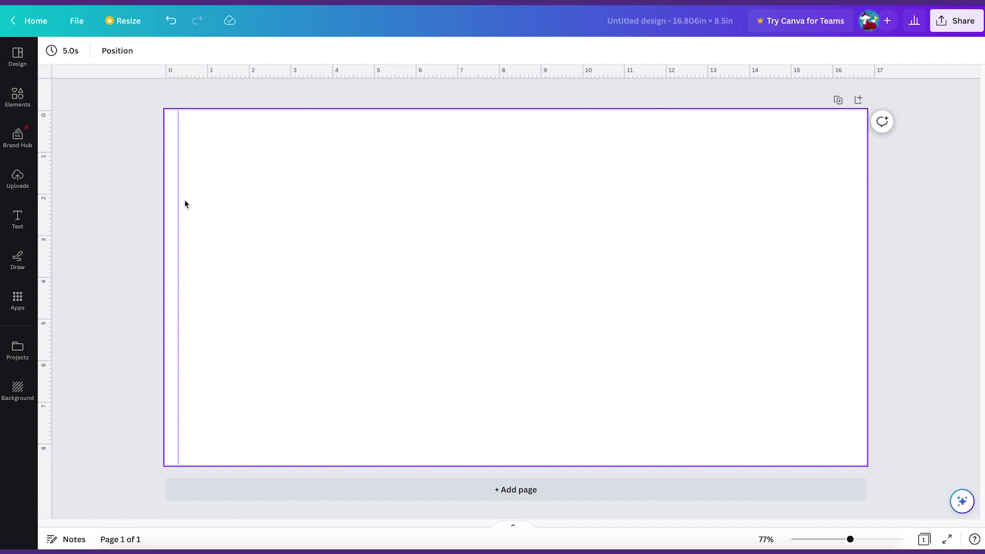
drag(286, 73, 280, 122)
drag(234, 73, 350, 454)
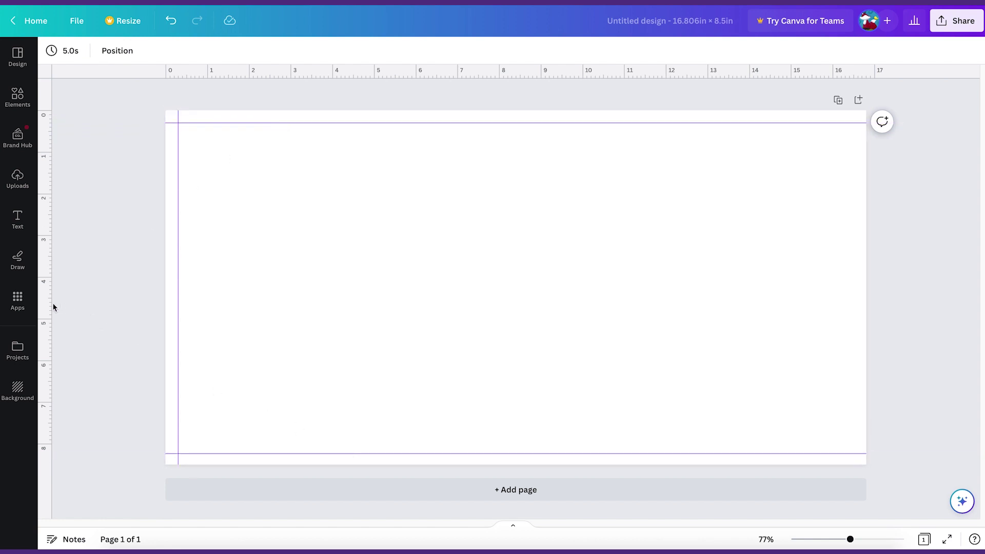
drag(46, 303, 854, 296)
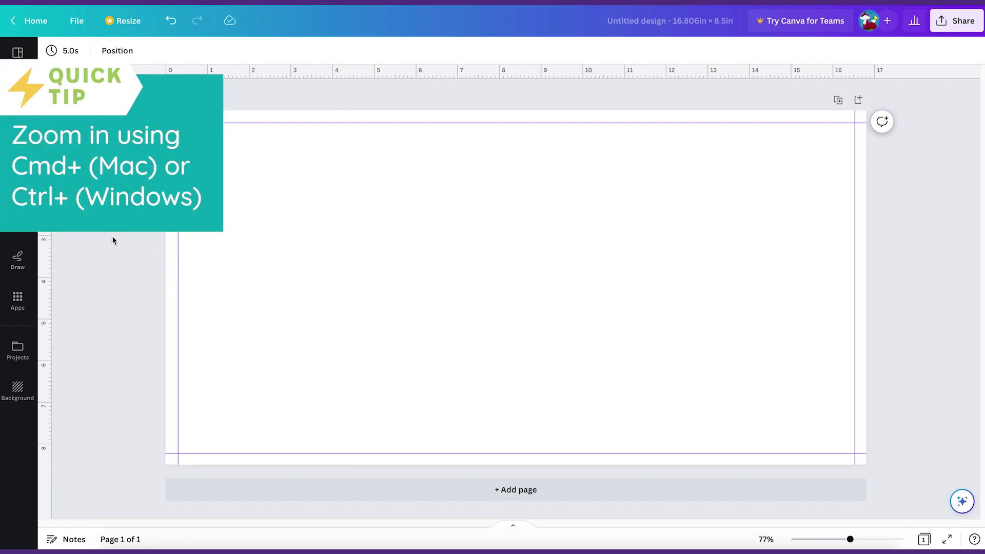
Zoom in and add inner guides near the left, top, bottom and right edges.
key(ctrl+plus)
key(ctrl+plus)
key(ctrl+plus)
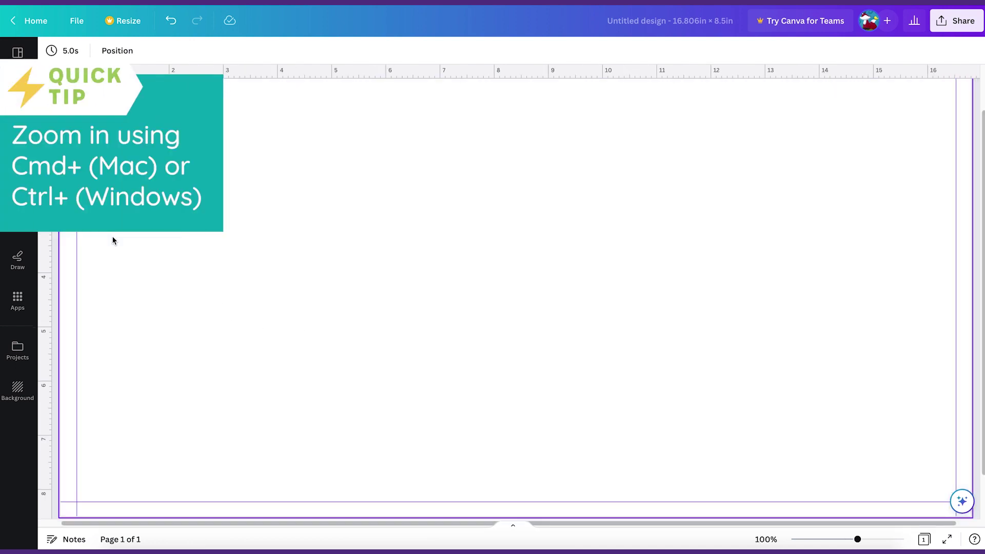
scroll(113, 240, up, 2)
scroll(113, 240, left, 3)
drag(44, 242, 93, 242)
drag(236, 71, 236, 118)
drag(94, 171, 101, 170)
scroll(101, 169, down, 4)
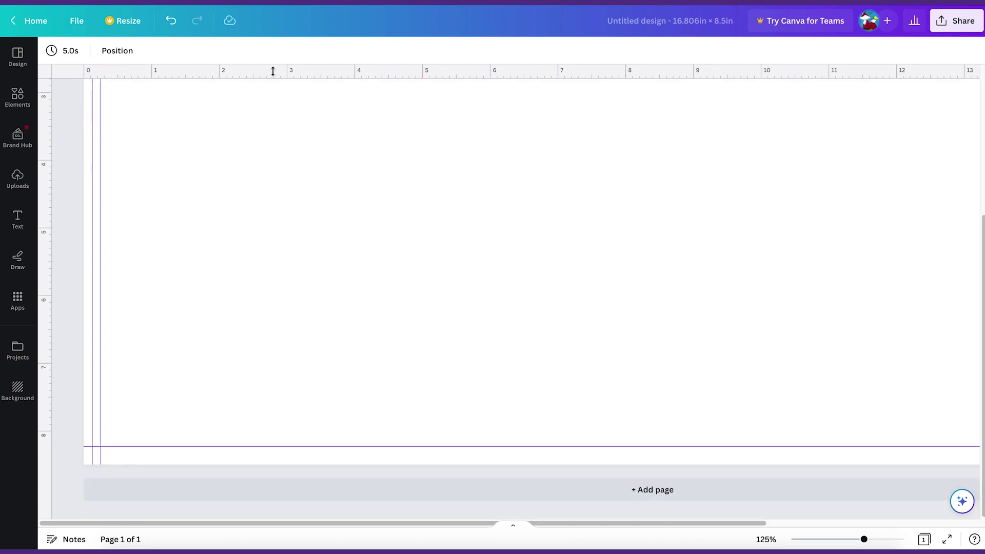
drag(272, 72, 314, 455)
scroll(314, 456, right, 5)
drag(45, 232, 939, 253)
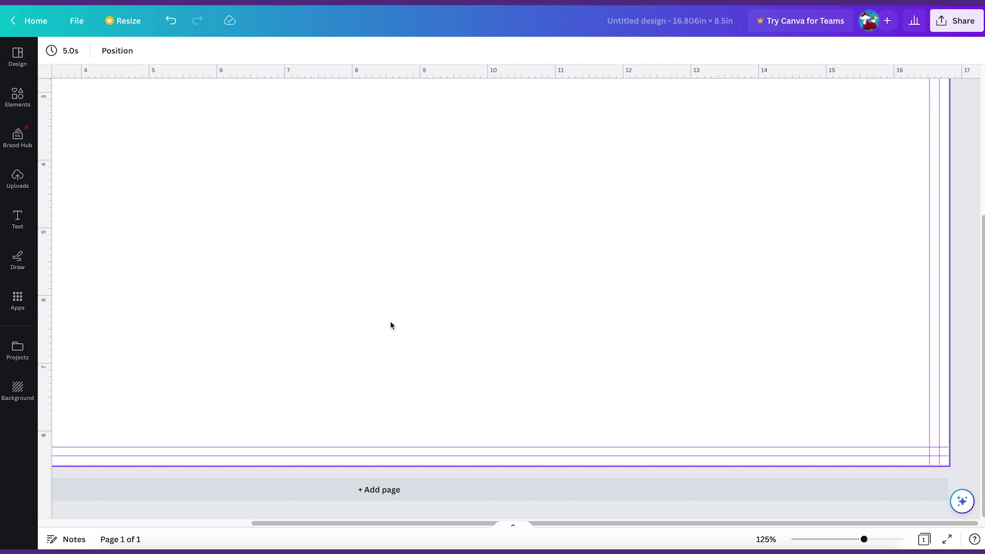
Zoom out and add a vertical guide at the page middle, 8.375 in.
key(ctrl+minus)
key(ctrl+minus)
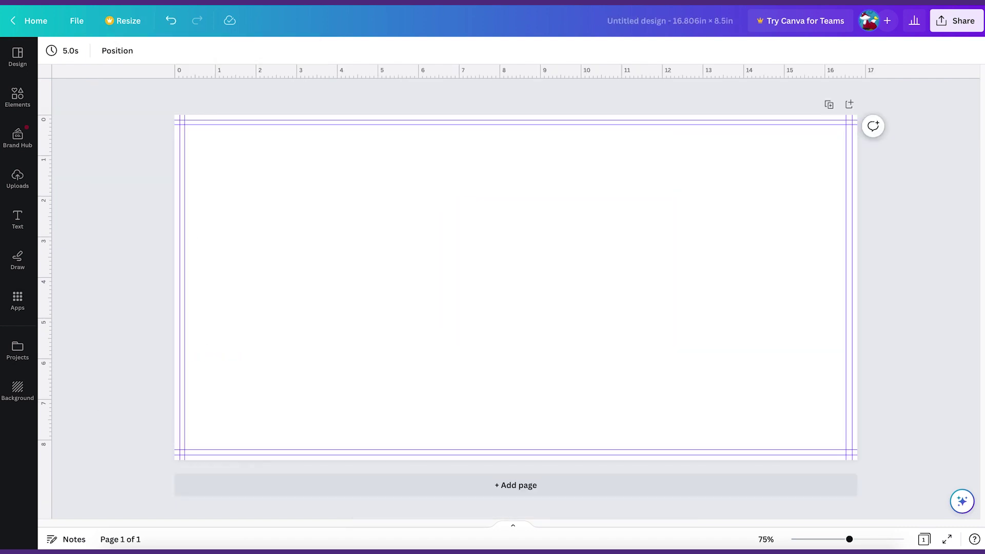
drag(44, 234, 501, 235)
scroll(499, 248, up, 1)
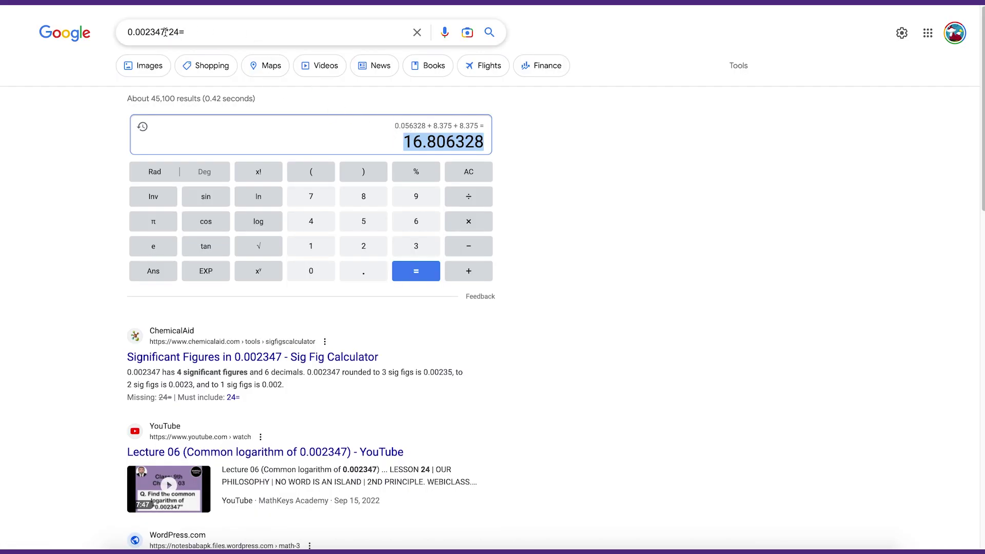
Rerun 0.002347*24 in Google to get 0.056328.
triple_click(194, 31)
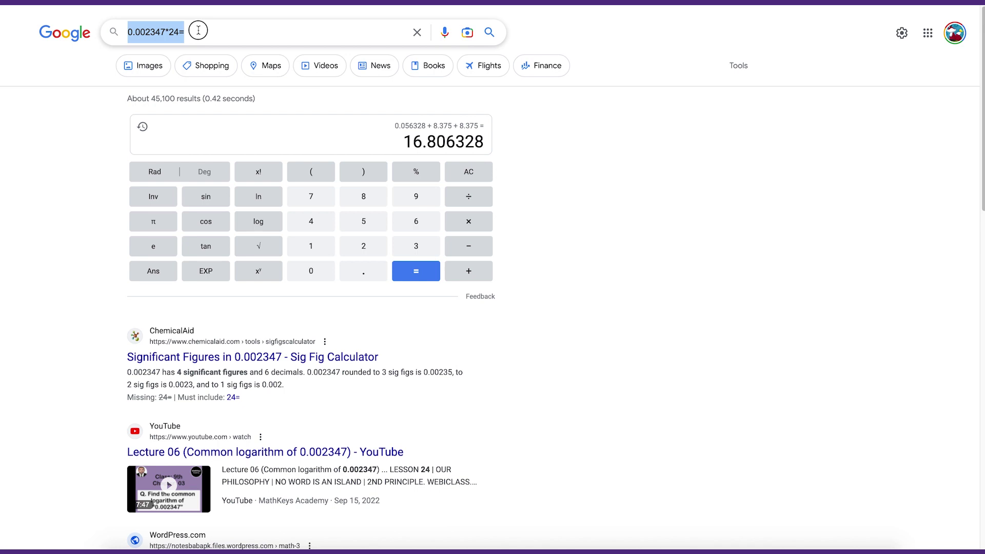
click(199, 29)
key(Return)
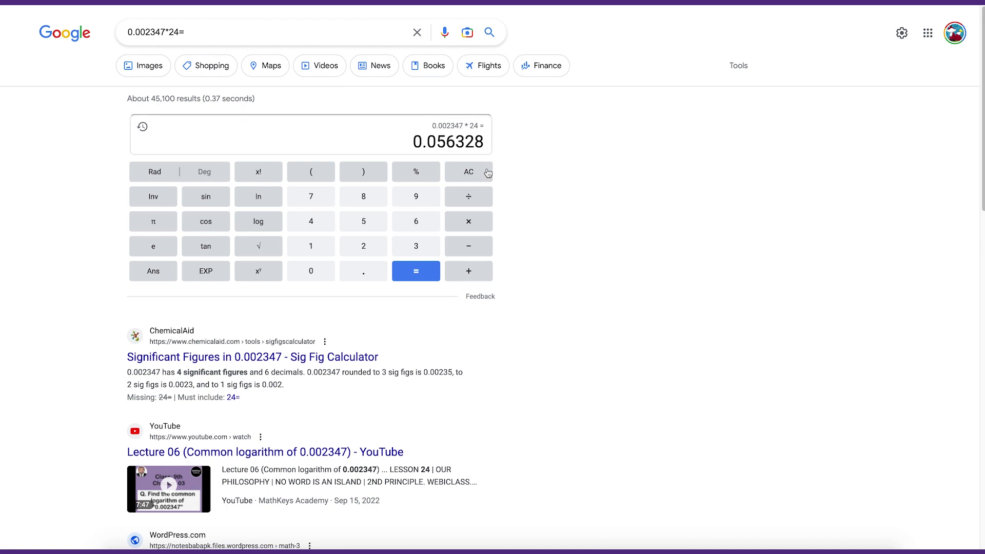
Add 8.375 to 0.056328 on the calculator, giving 8.431328.
click(469, 272)
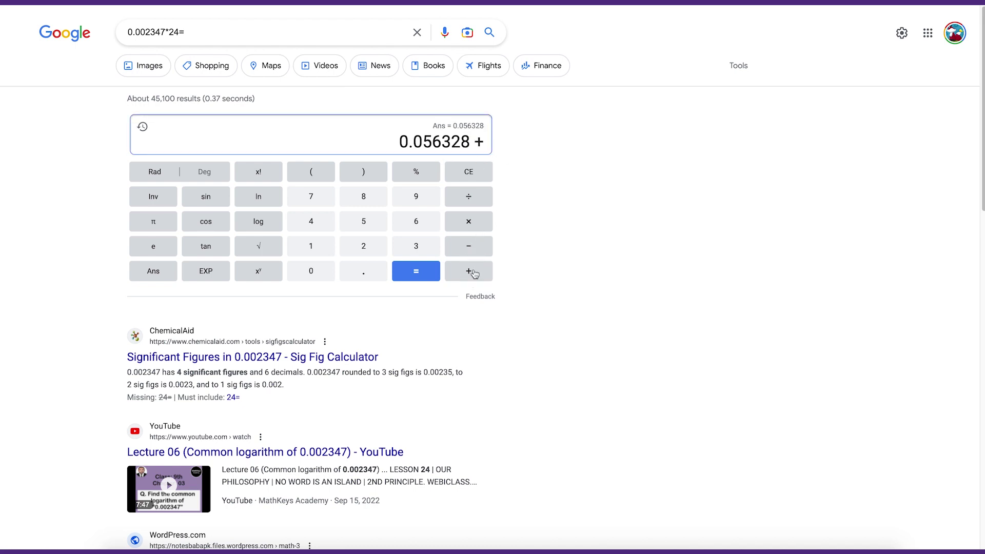
click(364, 196)
click(364, 271)
click(414, 246)
click(313, 195)
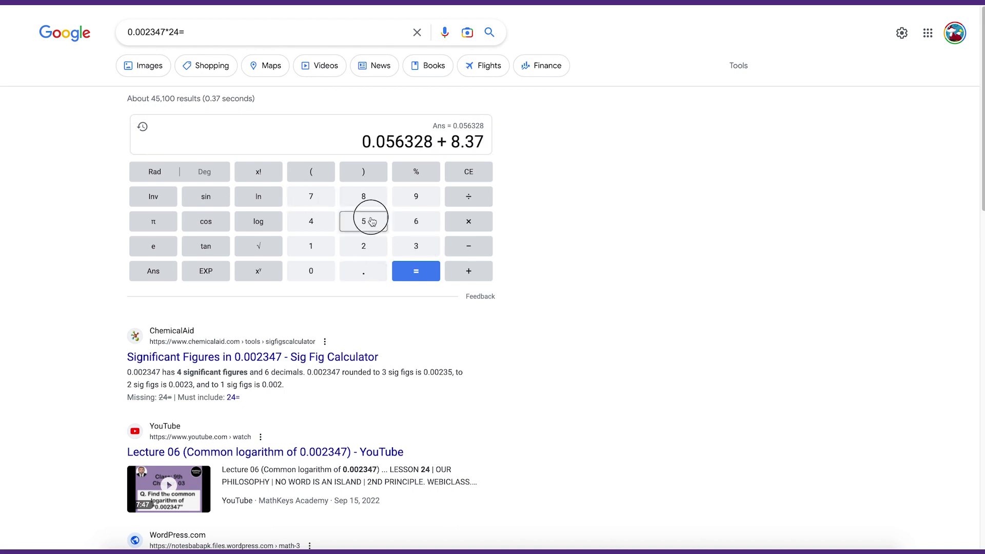
click(365, 220)
key(Return)
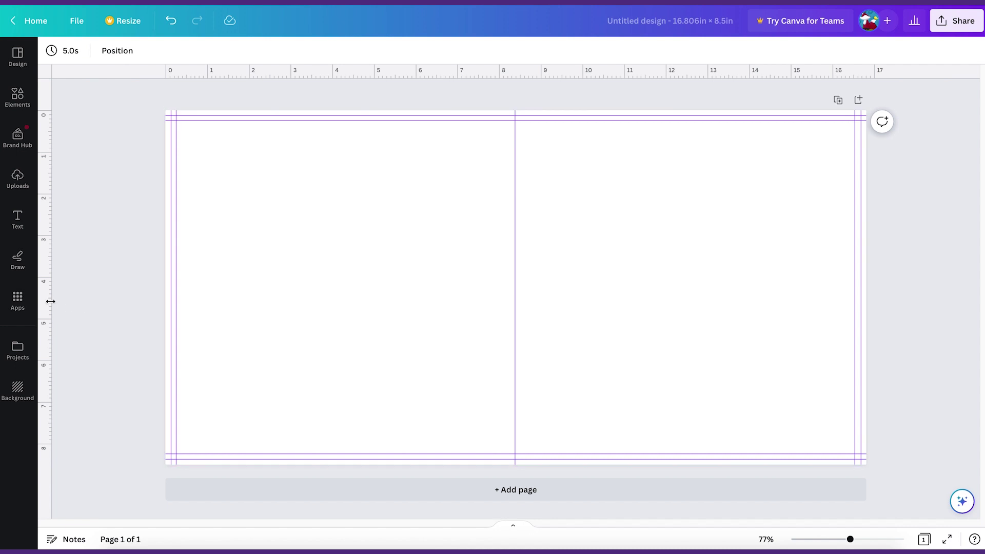
Place vertical guides at about 8.40 in and 8.65 in as the spine edges.
drag(45, 301, 520, 273)
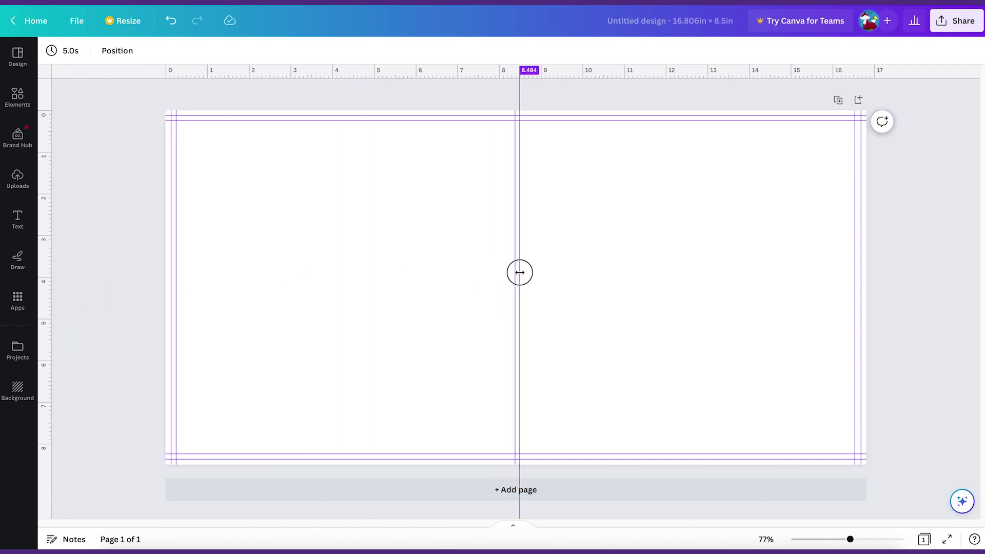
scroll(292, 263, up, 5)
scroll(292, 264, down, 6)
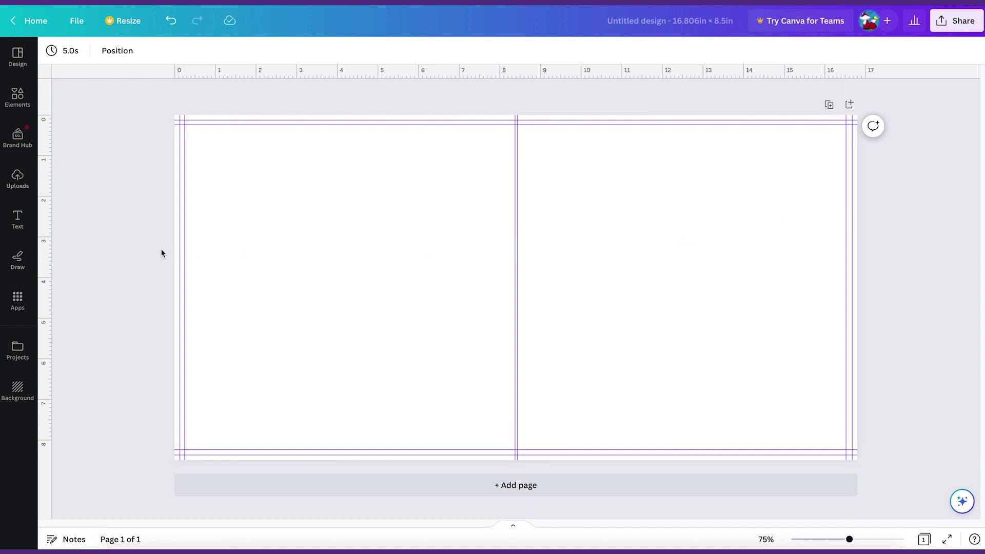
drag(48, 256, 515, 247)
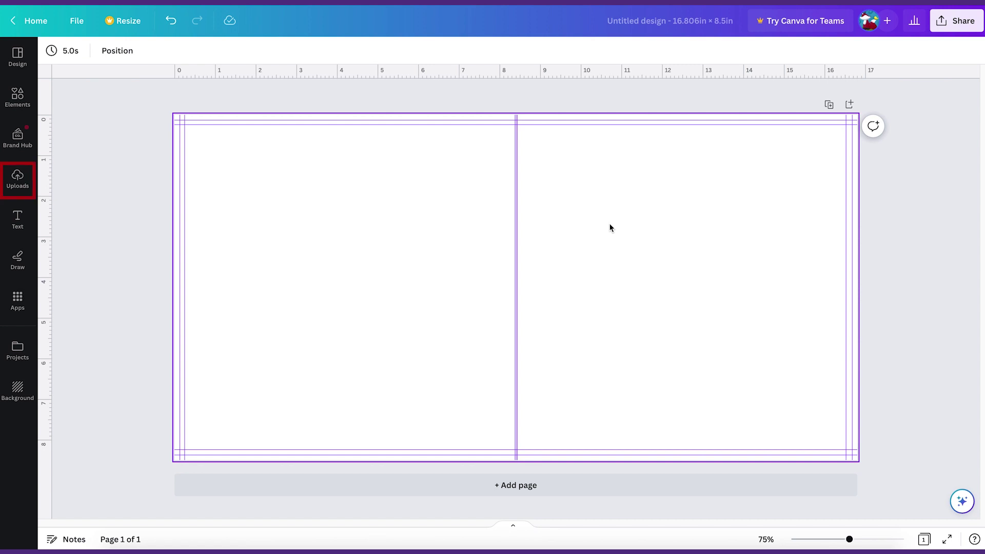
Add the uploaded forest-mouse painting, enlarge it to about 8.5 × 8.6 in, and position it right of the spine.
click(17, 193)
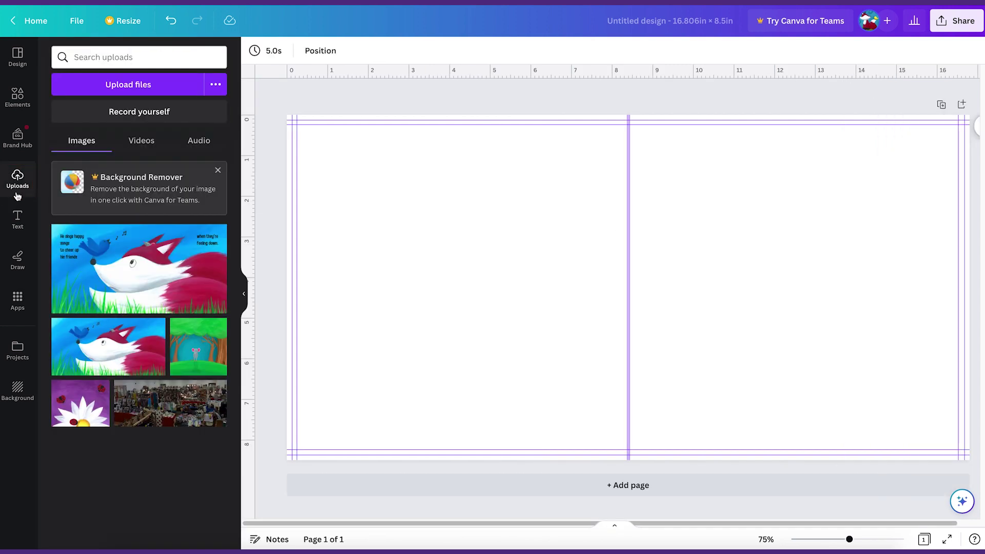
drag(195, 346, 677, 176)
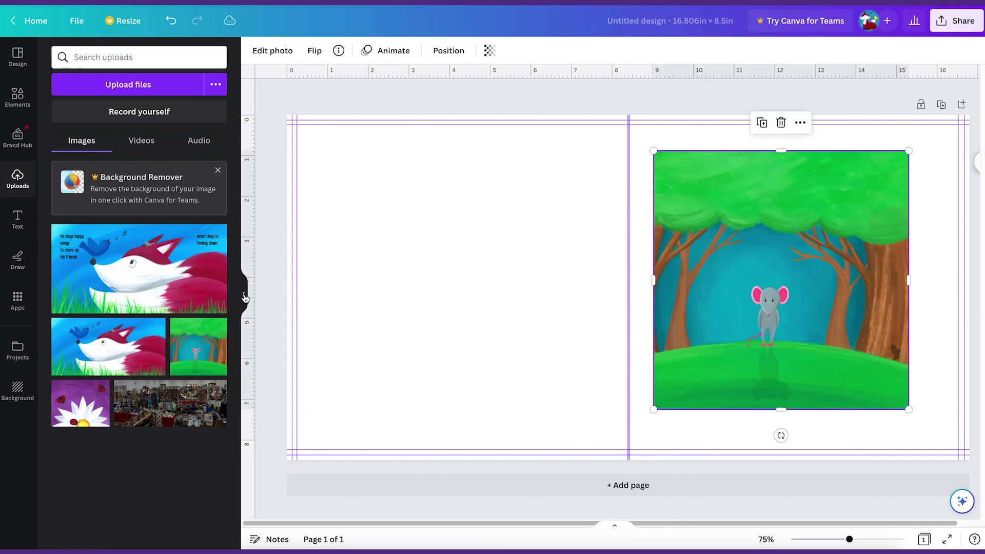
click(244, 297)
drag(541, 150, 504, 115)
drag(796, 410, 857, 471)
drag(549, 265, 556, 263)
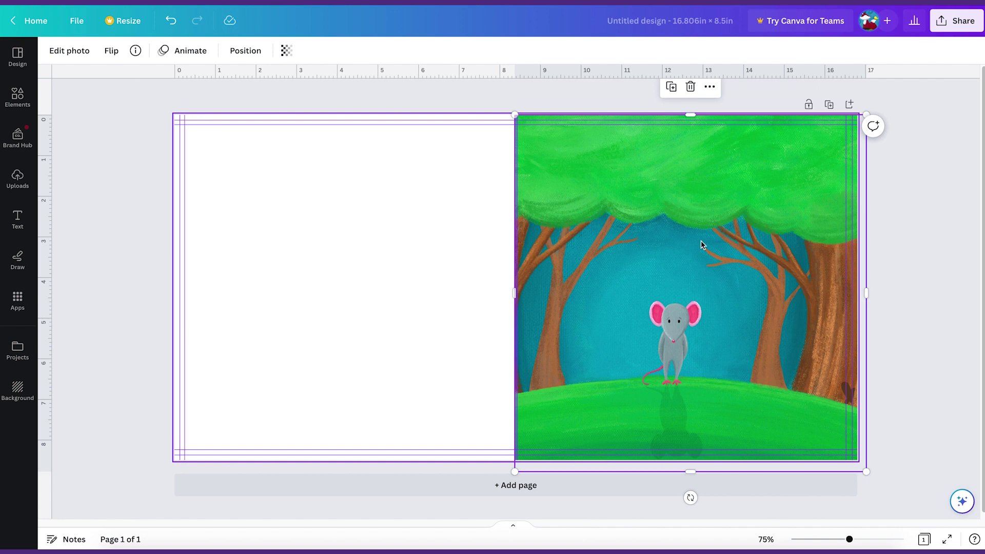
click(900, 214)
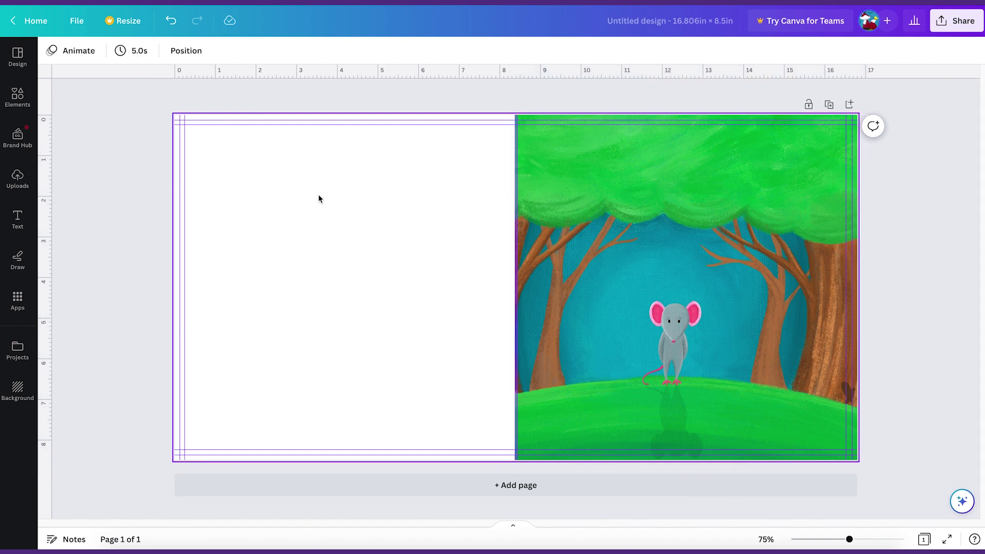
Fill the page background with the teal from the painting's Photo colors.
click(290, 263)
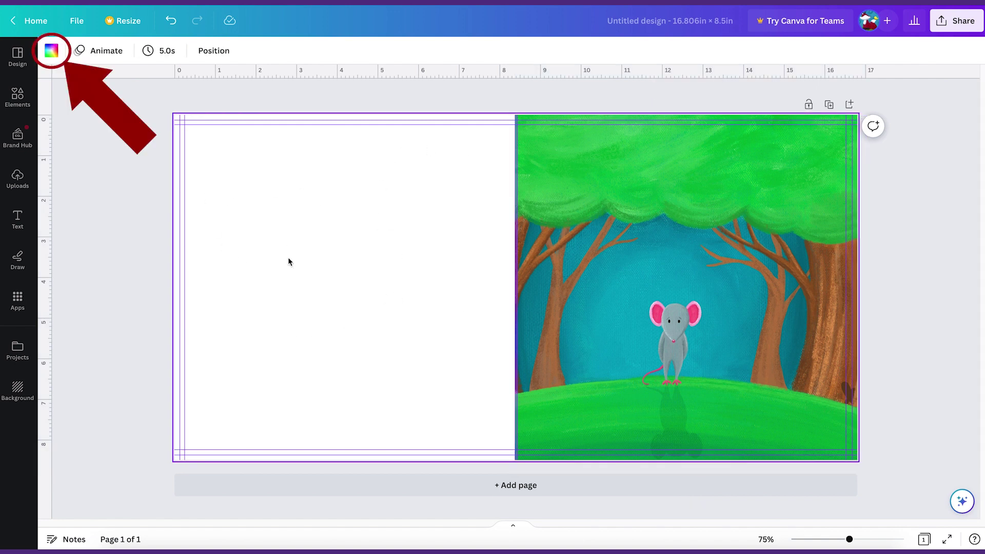
click(50, 53)
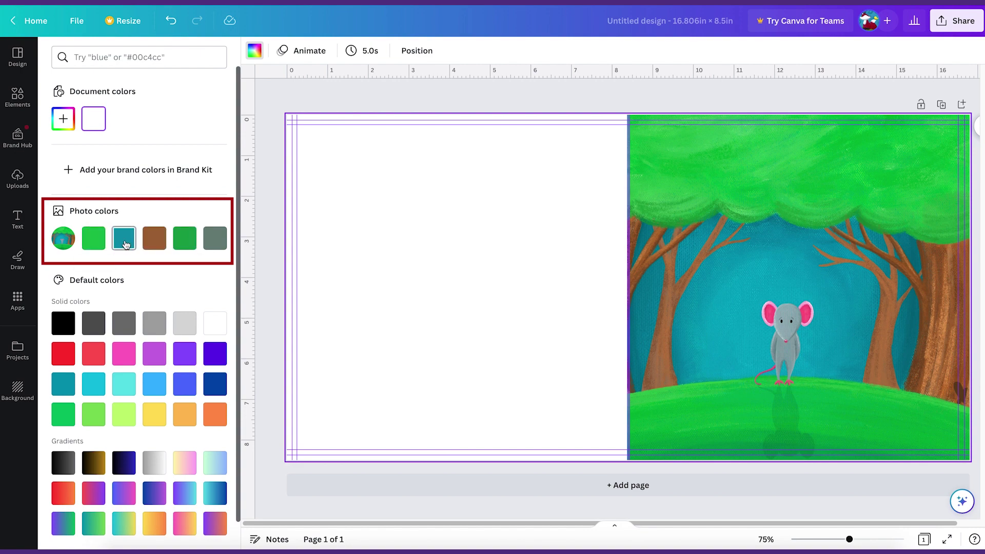
click(124, 243)
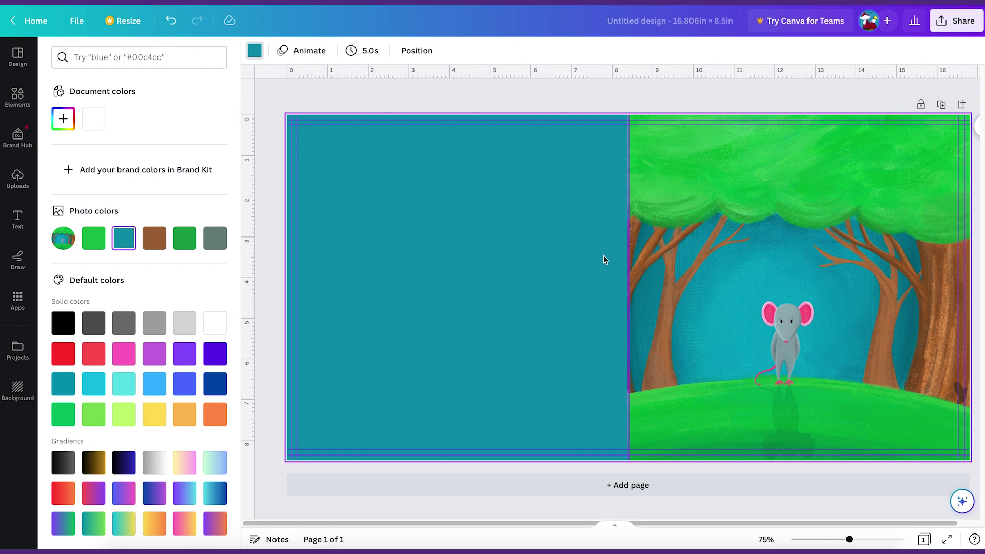
click(310, 236)
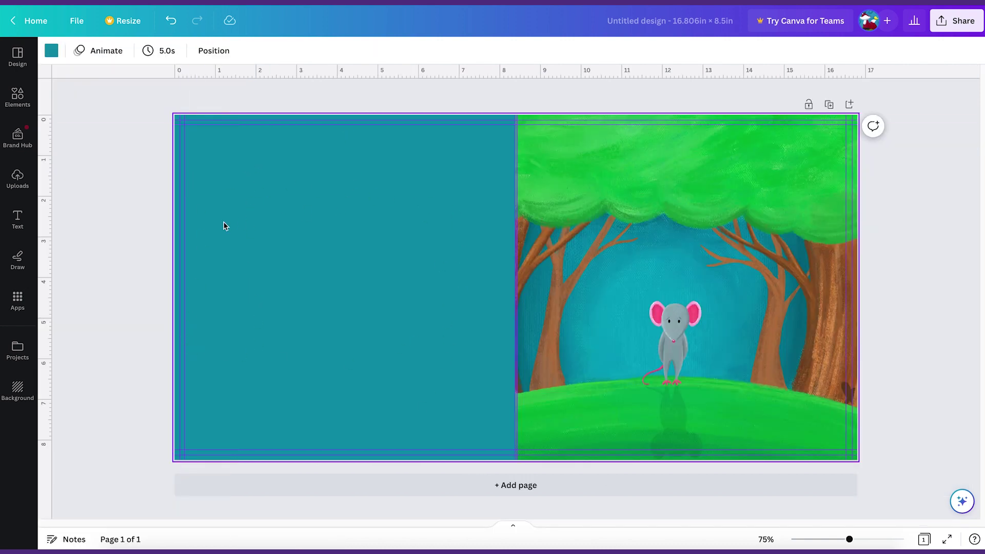
Add a square shape and stretch it into a wide rectangle at the back cover's upper left.
click(19, 98)
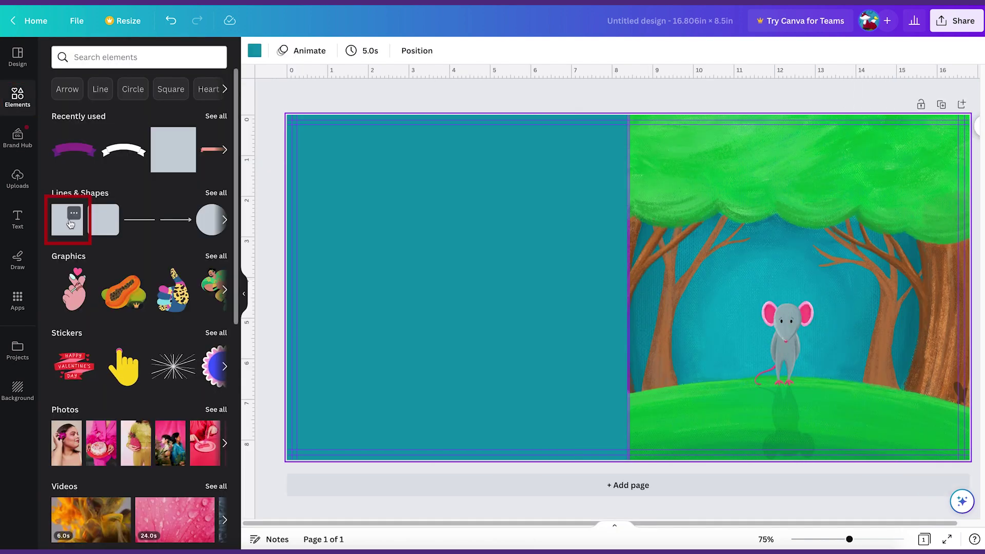
click(66, 224)
drag(628, 284, 380, 212)
drag(431, 264, 596, 351)
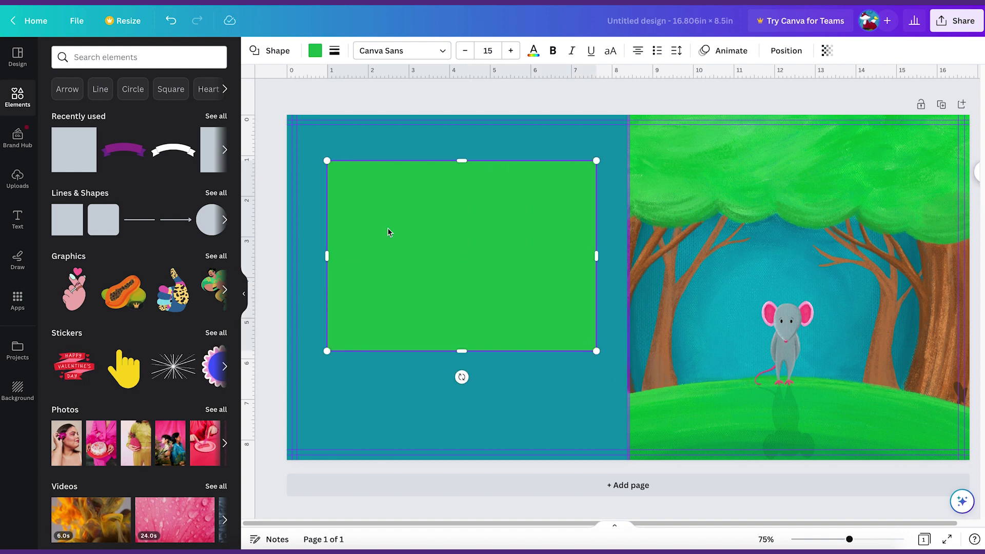
Fill the rectangle with a custom lighter teal and nudge it slightly upward.
click(314, 51)
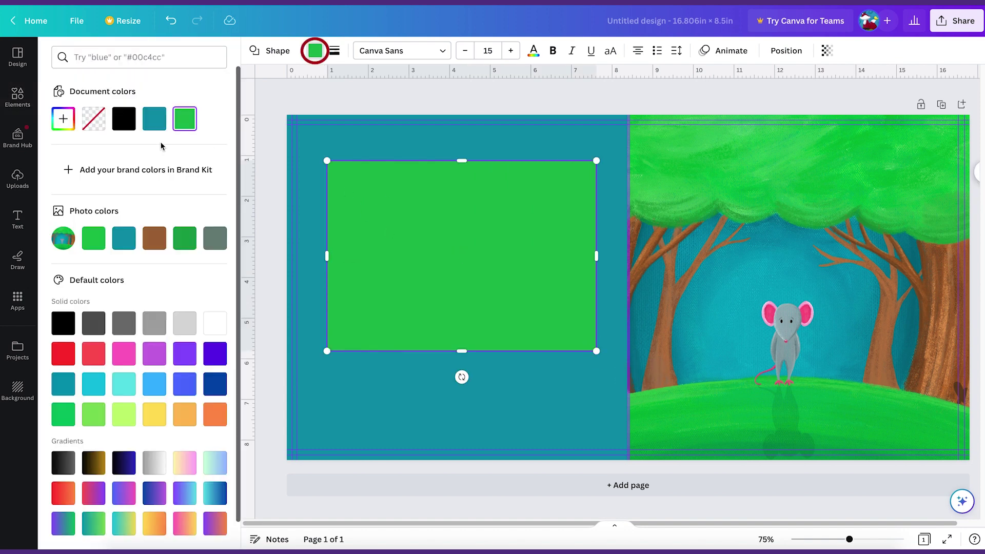
click(145, 125)
click(63, 119)
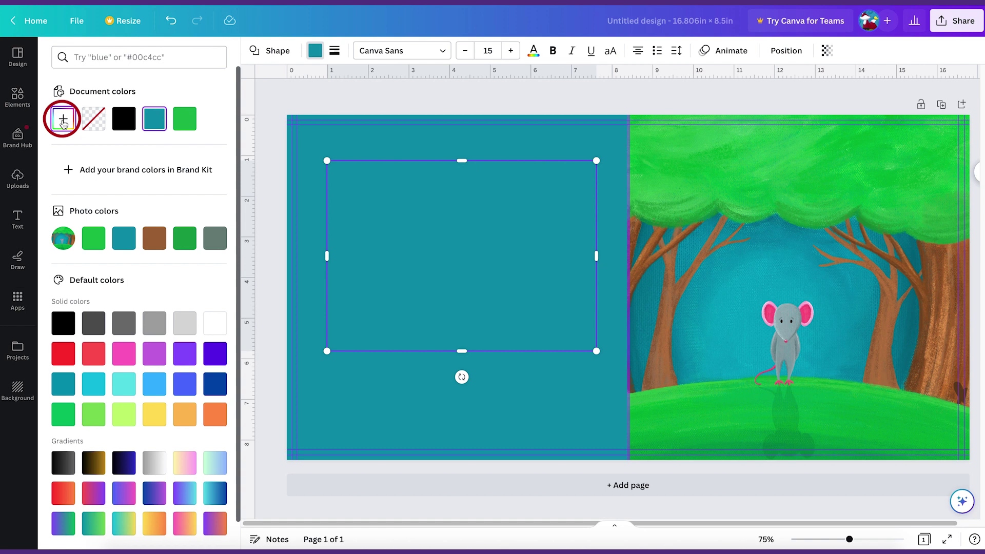
drag(208, 192, 188, 183)
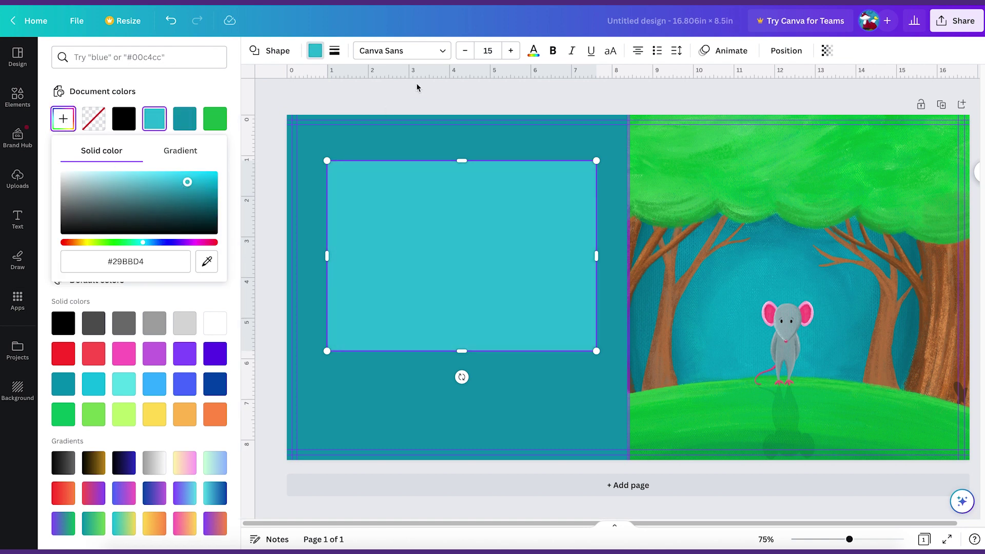
click(493, 173)
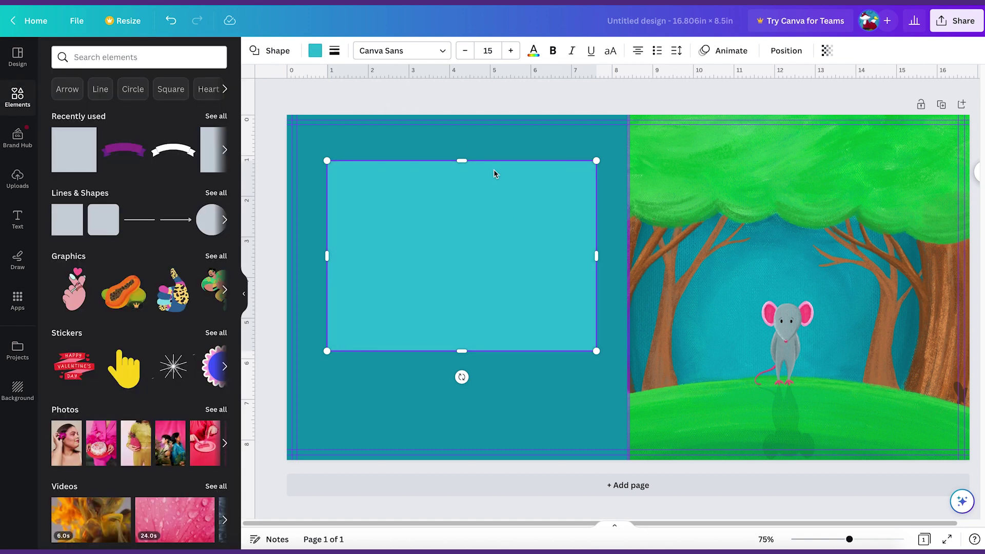
click(429, 106)
drag(482, 289, 482, 281)
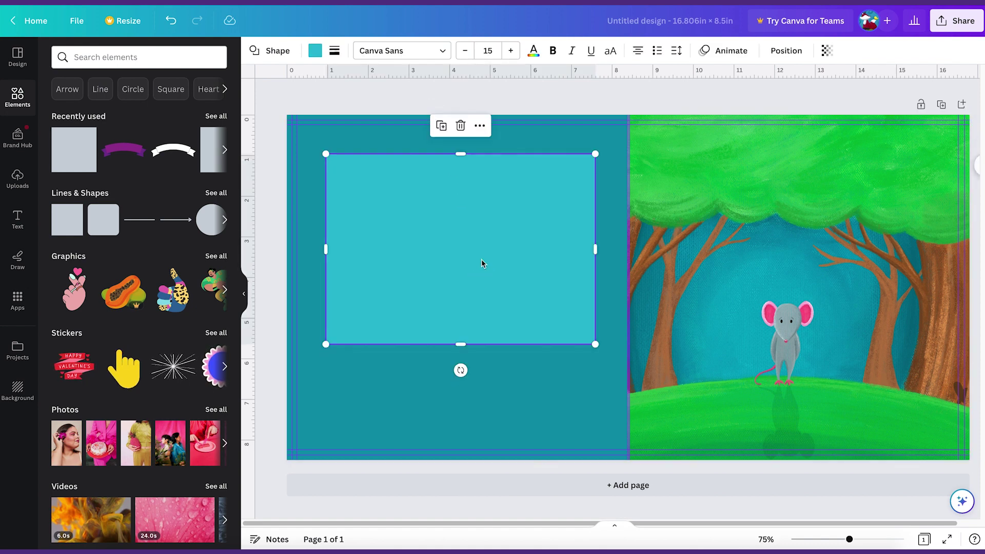
click(476, 98)
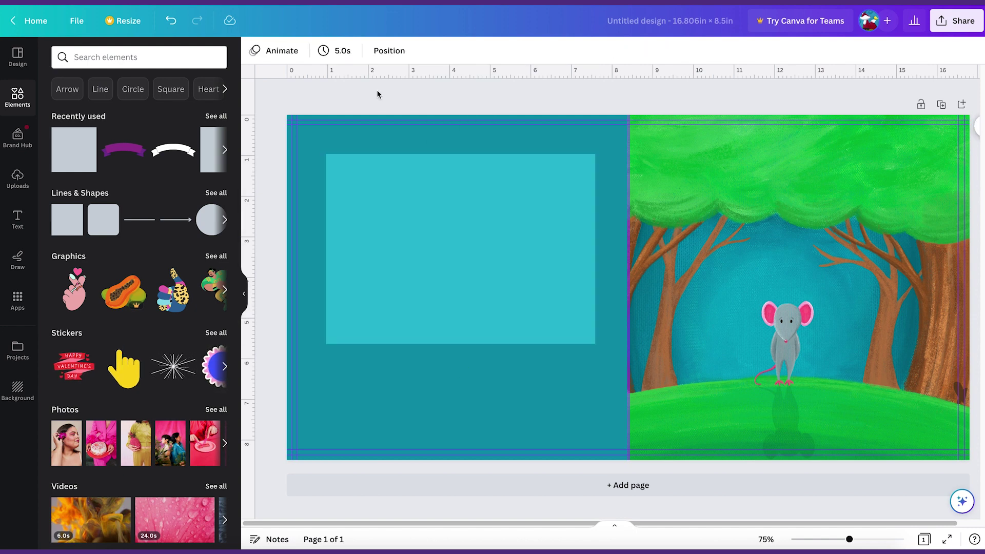
Add a text box on the light-teal rectangle and paste the Mouse blurb into it.
key(t)
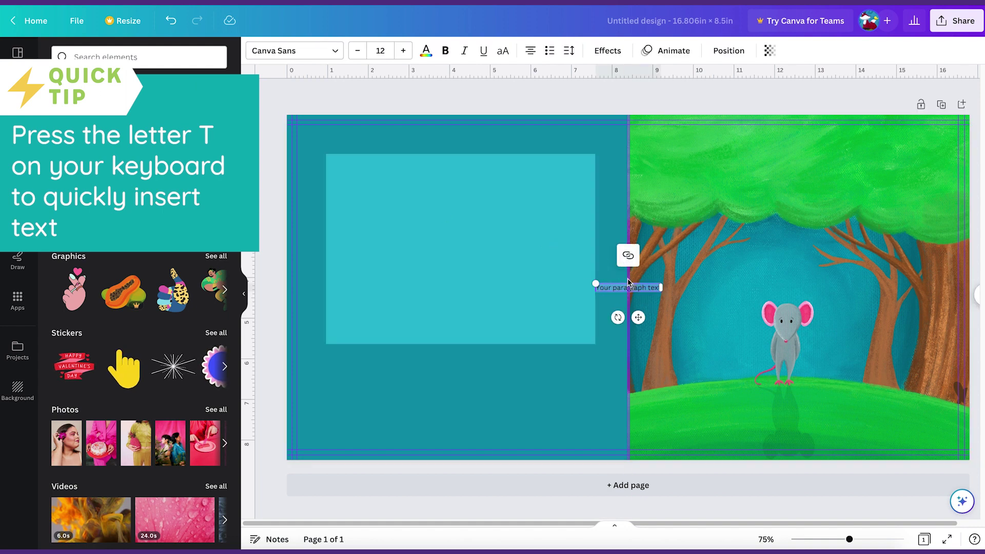
drag(639, 318, 420, 228)
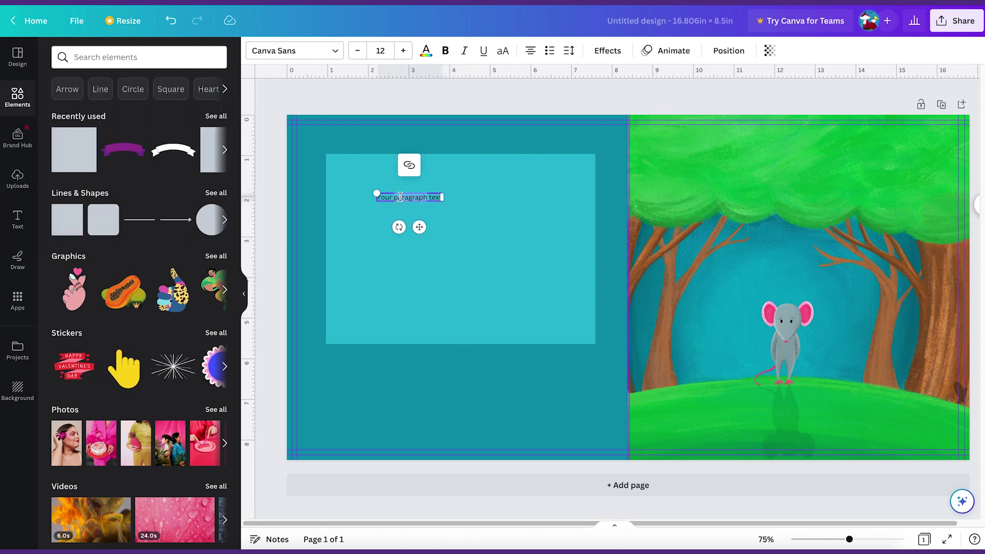
text(Join Mouse on his journey through the forest! Help him on his great discovery - of self-acceptance, and of friendship.)
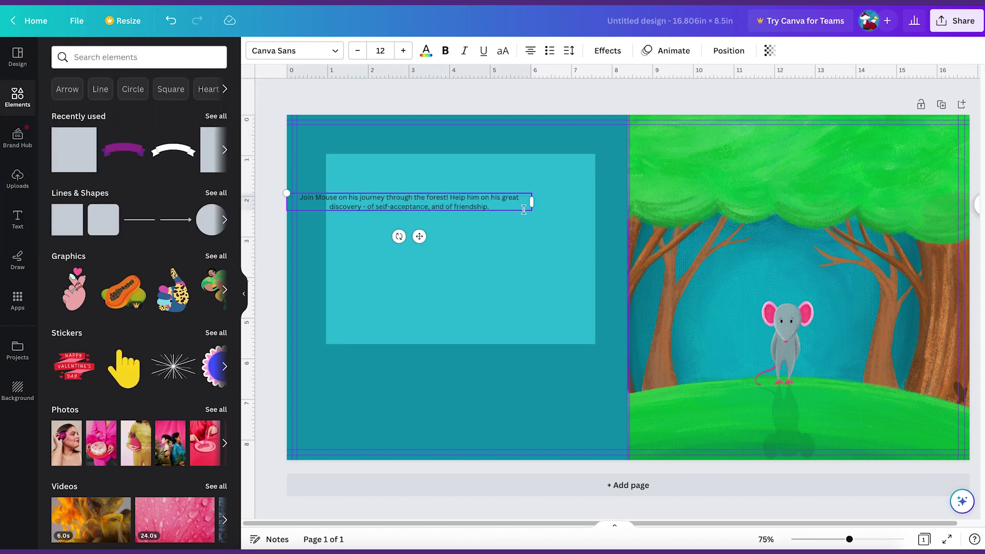
drag(287, 192, 364, 199)
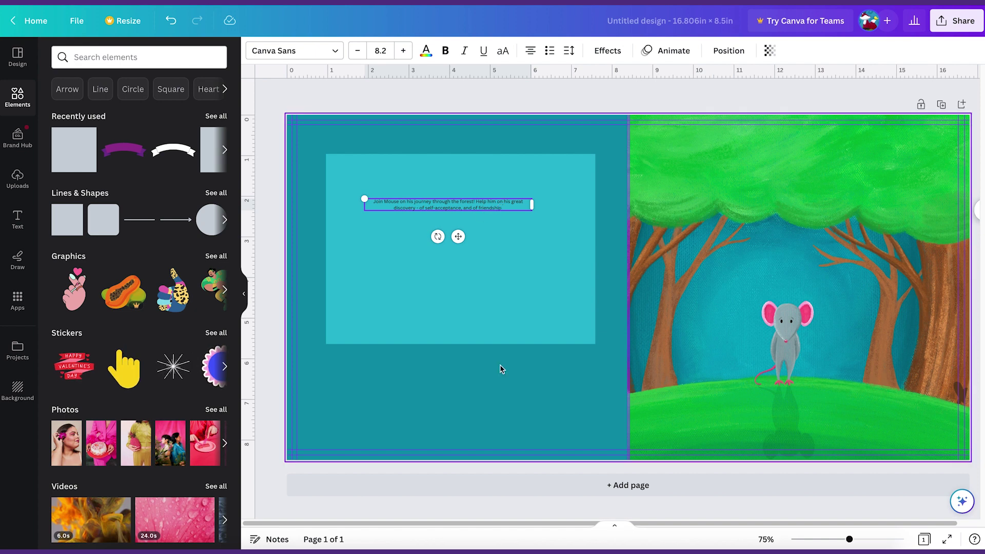
Enlarge the blurb font toward size 22.2 and narrow the text box so it rewraps.
drag(508, 208, 461, 56)
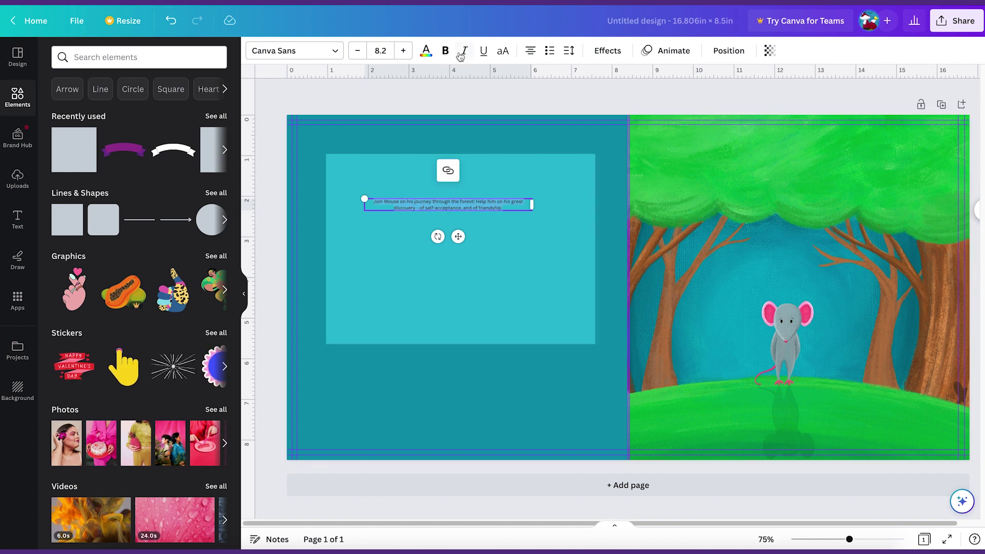
click(404, 51)
click(404, 51)
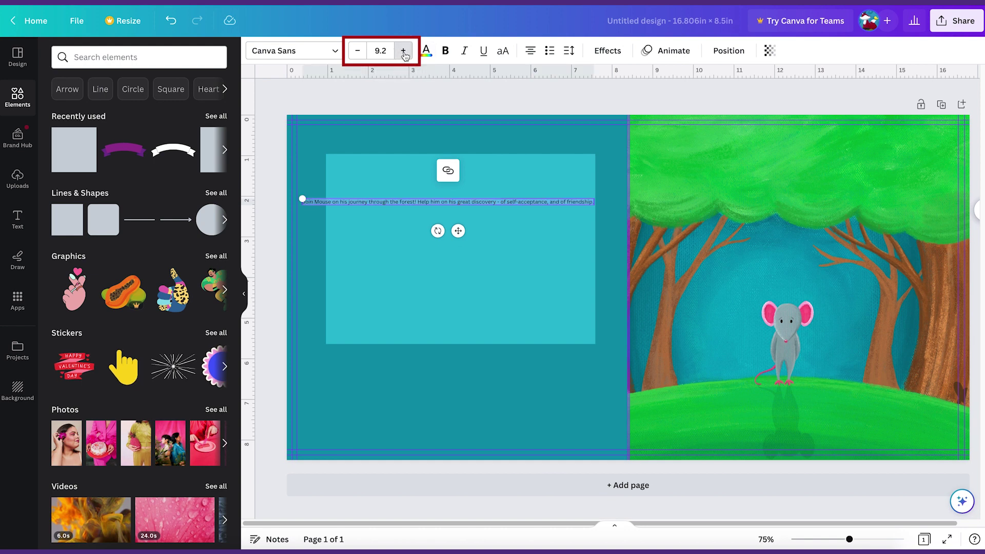
click(404, 51)
click(403, 51)
click(404, 51)
click(404, 51)
click(403, 52)
click(403, 52)
click(404, 51)
click(404, 51)
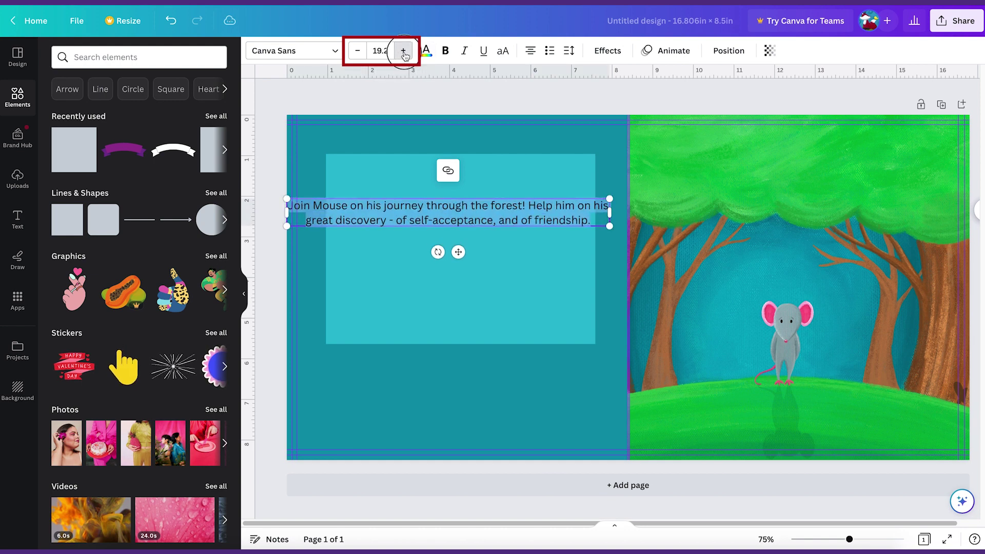
click(403, 51)
click(403, 51)
drag(609, 224, 582, 224)
drag(287, 223, 349, 223)
Break the blurb into two paragraphs before 'Help' and fit the rectangle around the text.
click(289, 226)
key(Return)
key(Return)
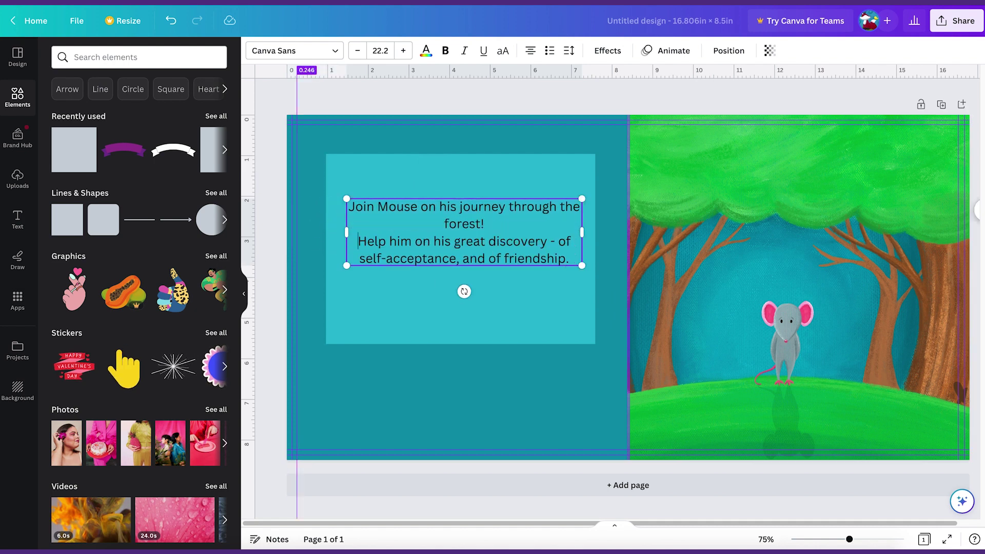
drag(460, 344, 460, 325)
drag(462, 154, 461, 172)
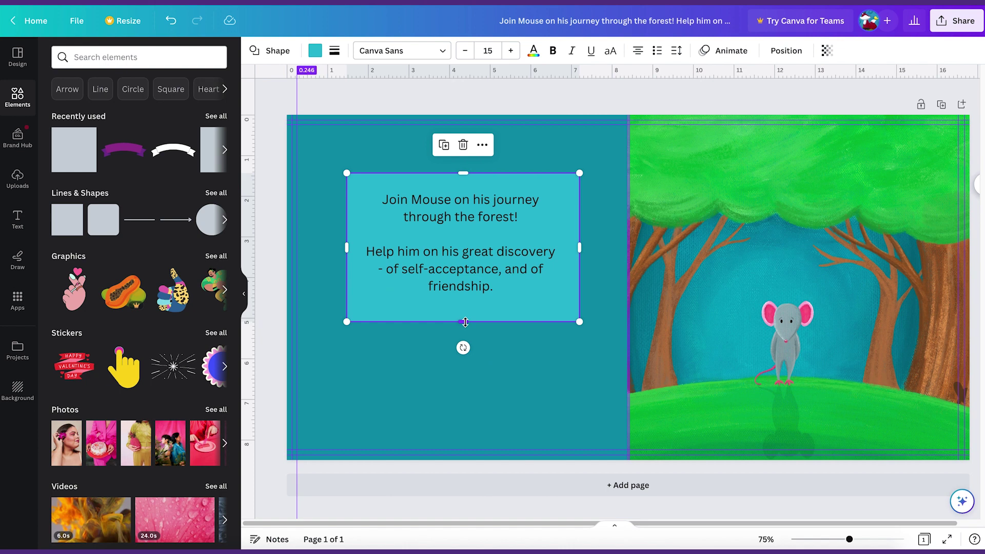
drag(462, 325, 462, 319)
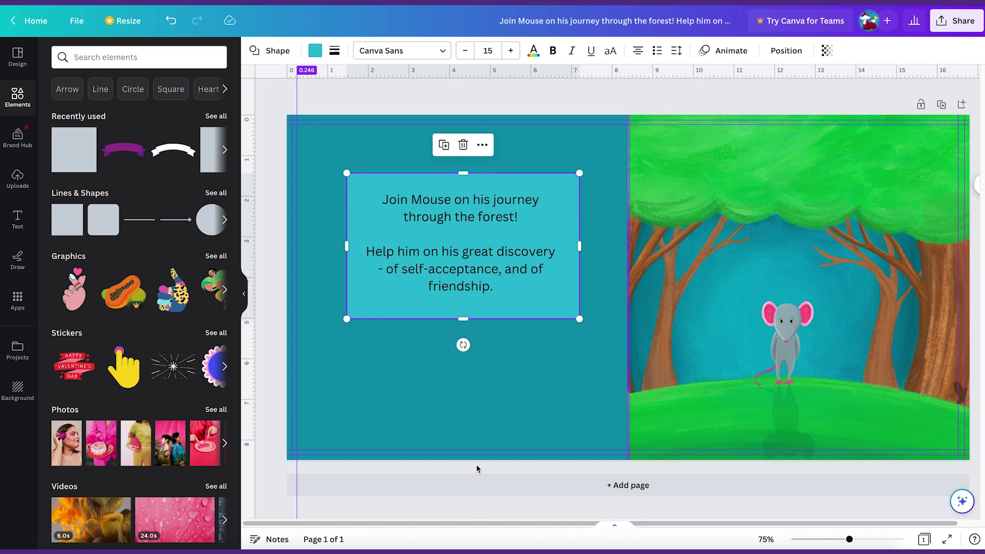
click(477, 468)
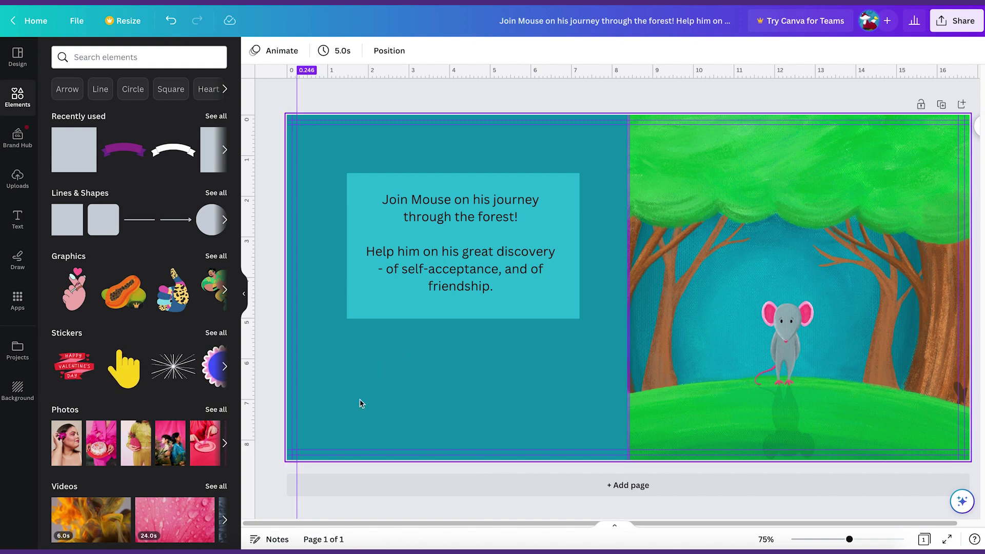
Upload small pic.jpg from the computer into Canva.
click(17, 181)
click(138, 85)
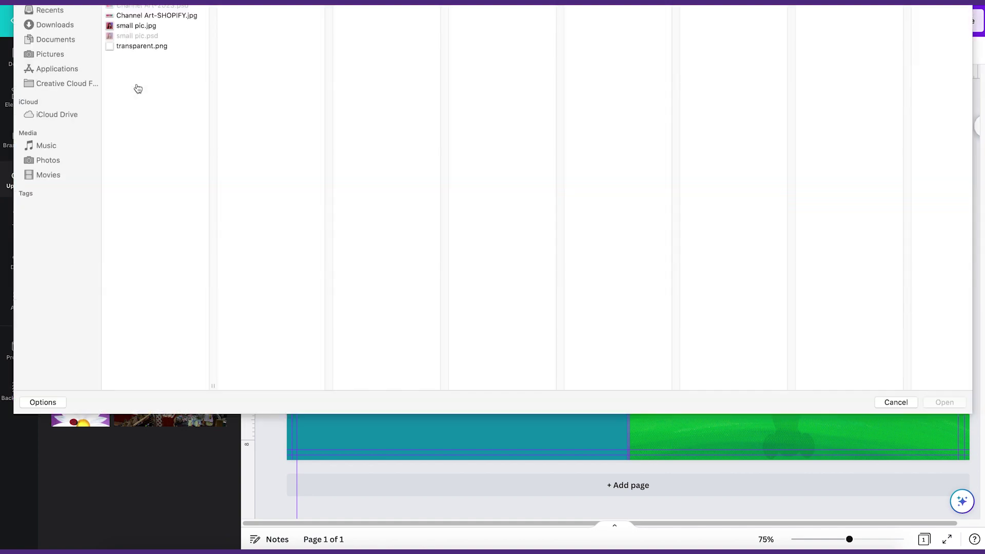
click(138, 94)
click(944, 468)
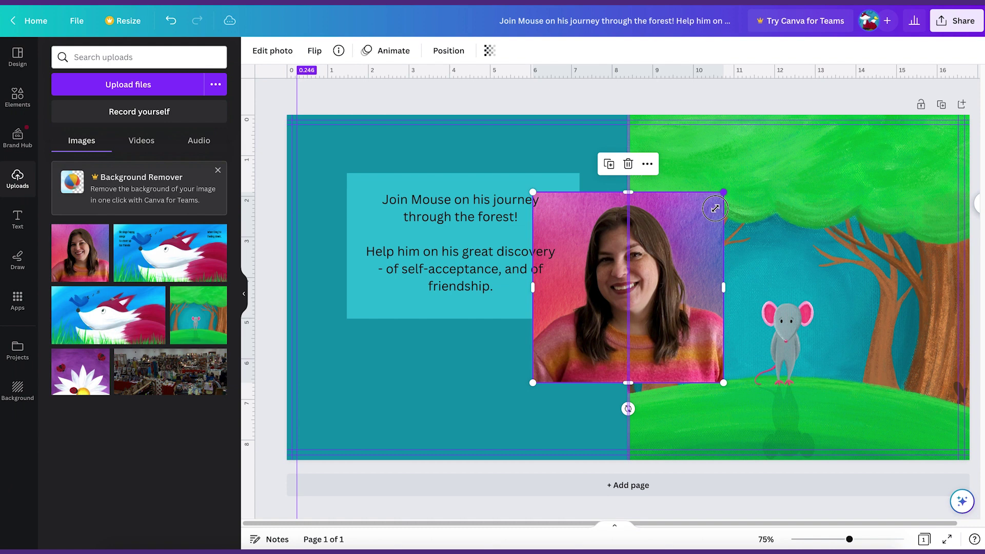
Shrink the author photo and place it at the back cover's lower left, below the blurb.
drag(725, 189, 607, 312)
drag(564, 345, 375, 383)
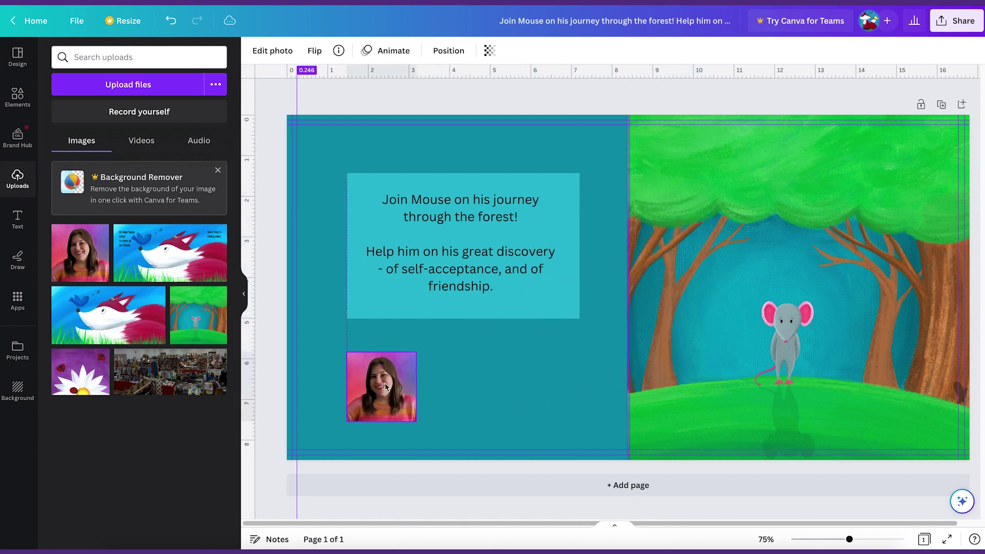
drag(417, 352, 411, 365)
click(387, 455)
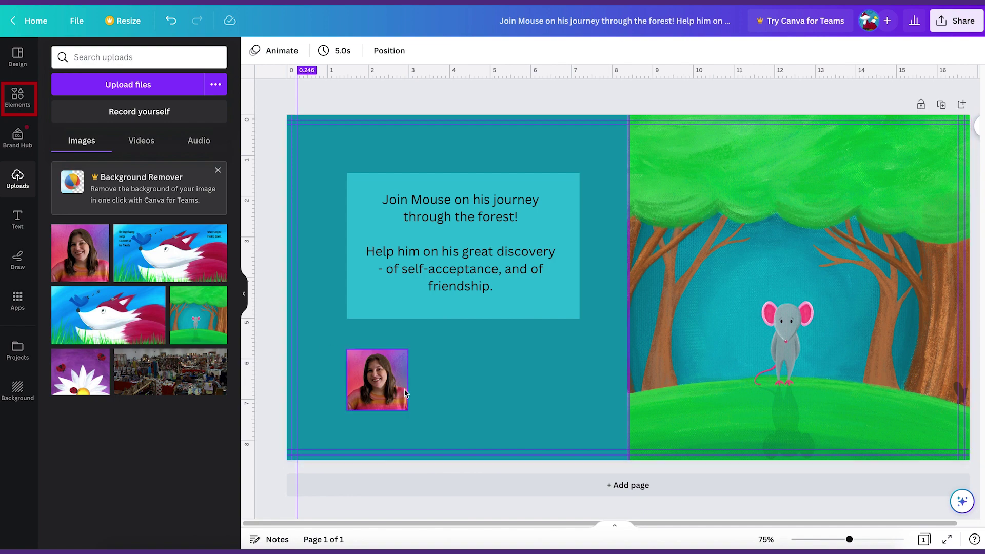
Search the elements for frames, then 'polaroid', and add a polaroid frame graphic to the cover.
click(18, 96)
click(126, 57)
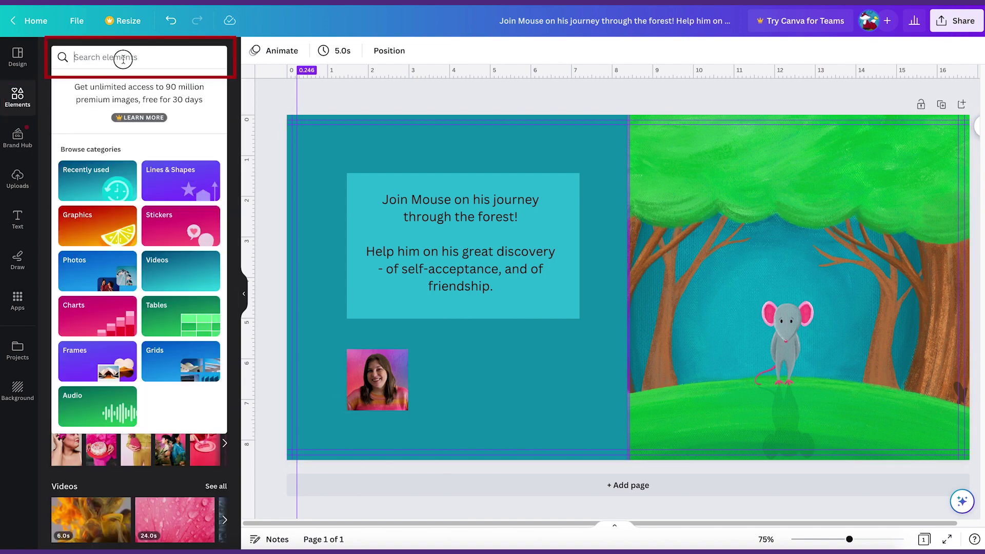
text(fr)
click(113, 103)
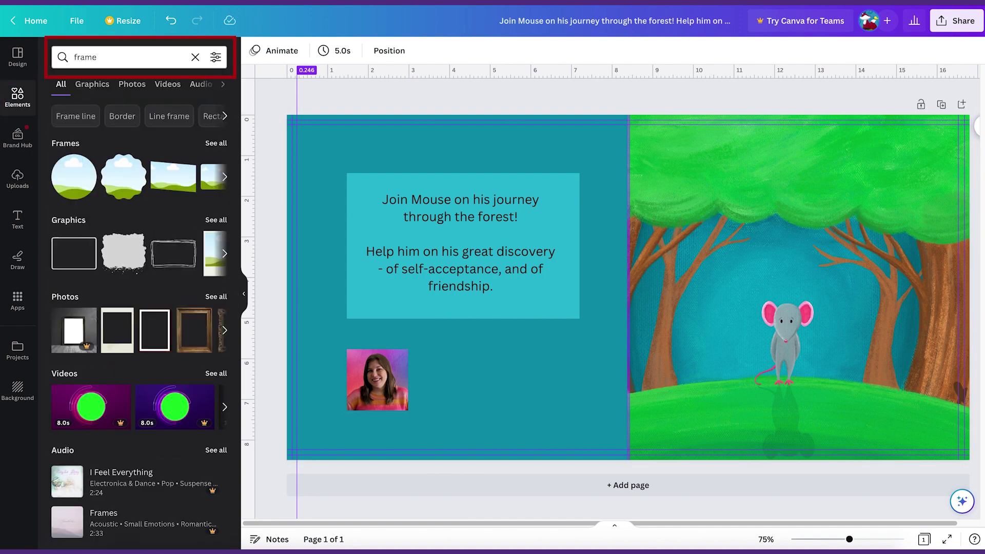
click(109, 224)
scroll(172, 375, down, 5)
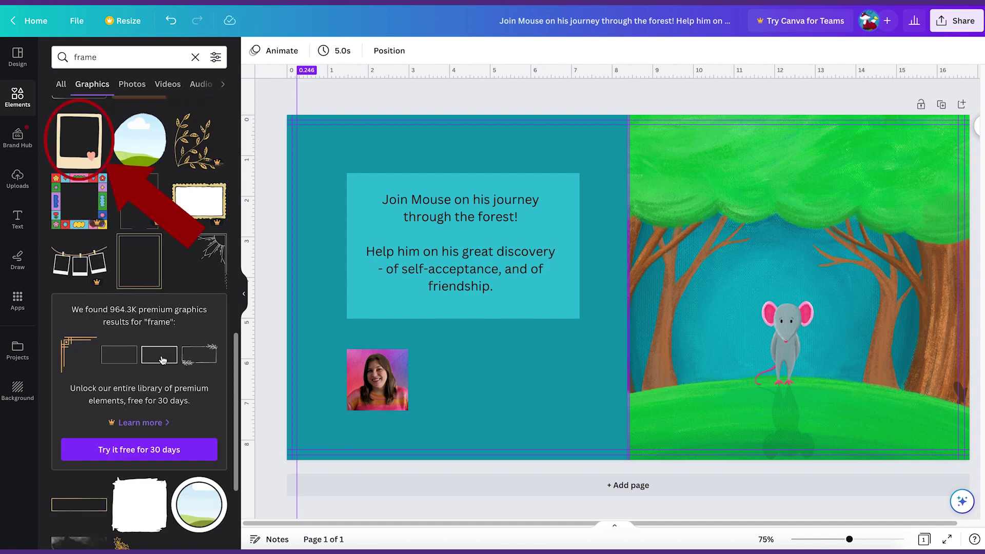
triple_click(123, 57)
text(polaroid)
key(Return)
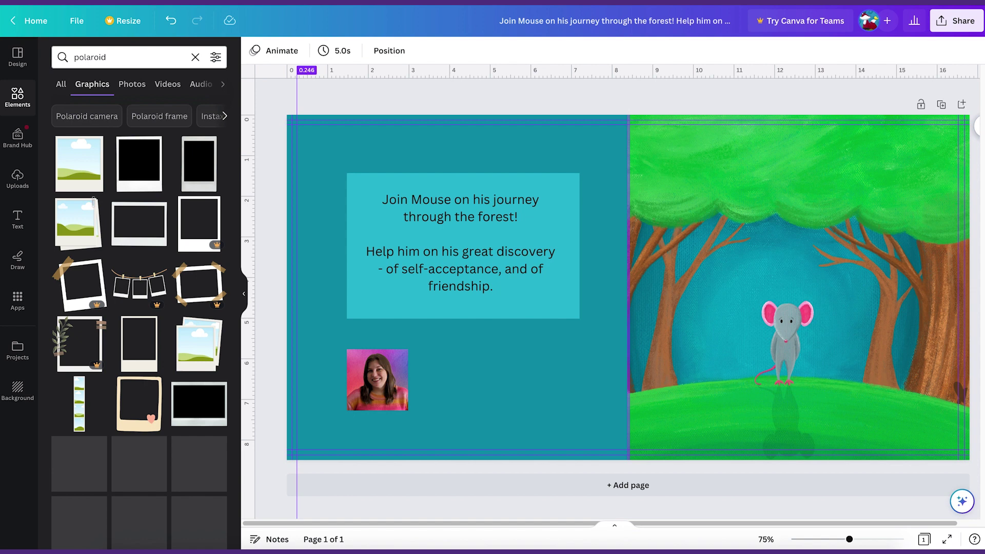
click(79, 171)
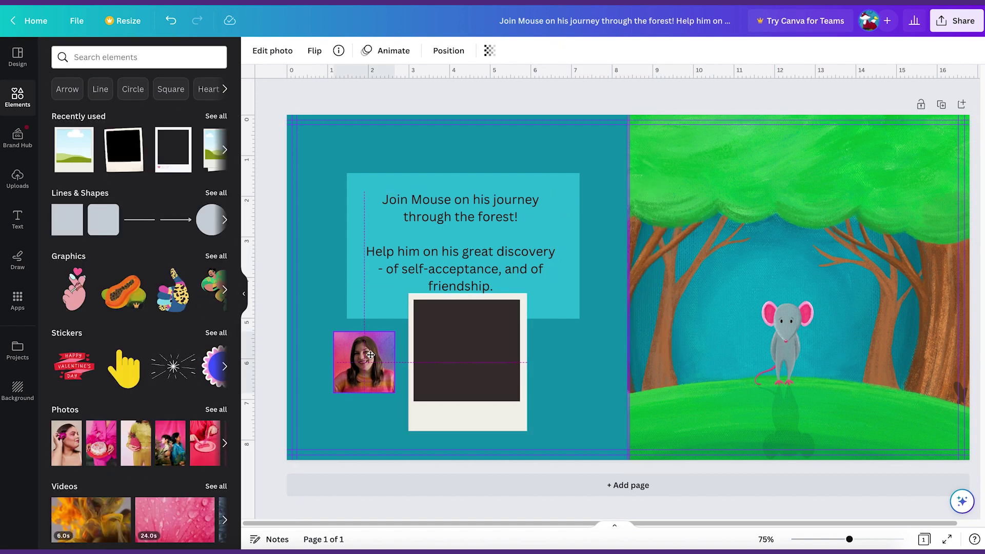
Layer the author photo above the polaroid frame, fit it into the opening, and shrink both together.
click(368, 359)
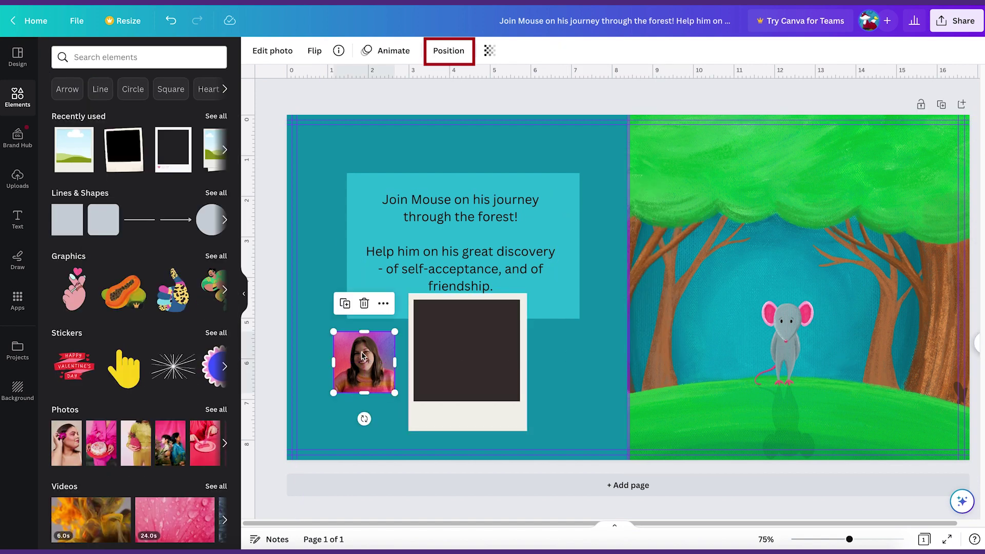
click(449, 53)
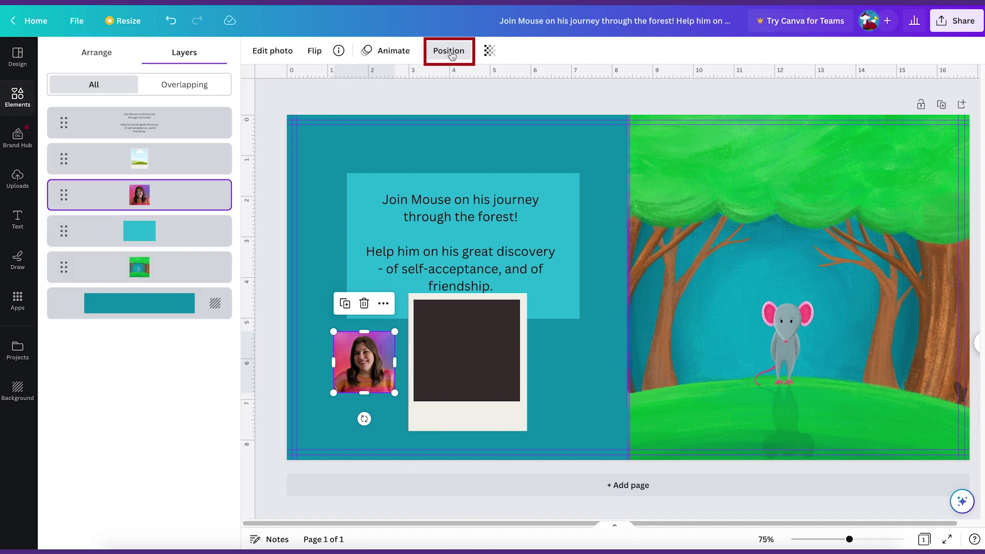
drag(169, 197, 171, 154)
drag(364, 362, 463, 336)
drag(496, 368, 519, 407)
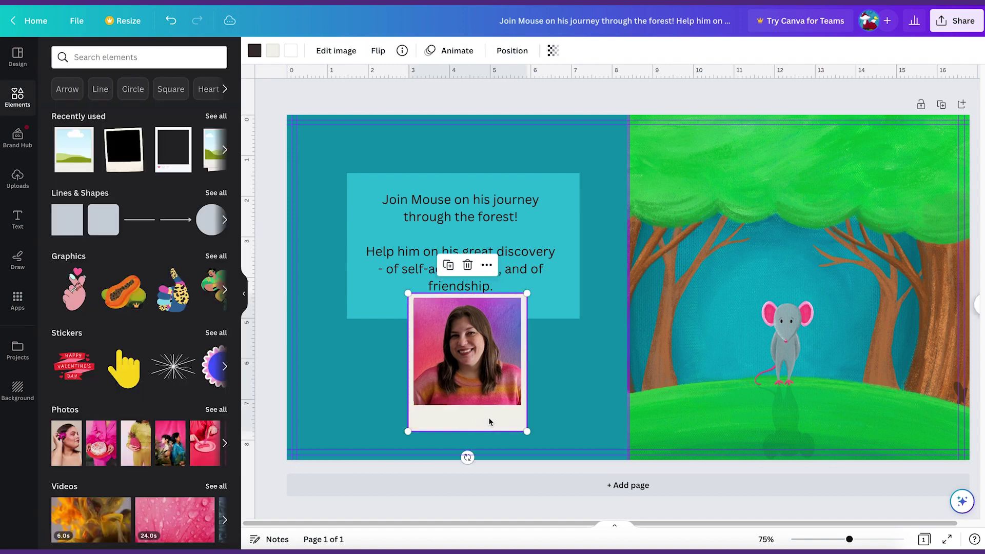
shift+click(482, 373)
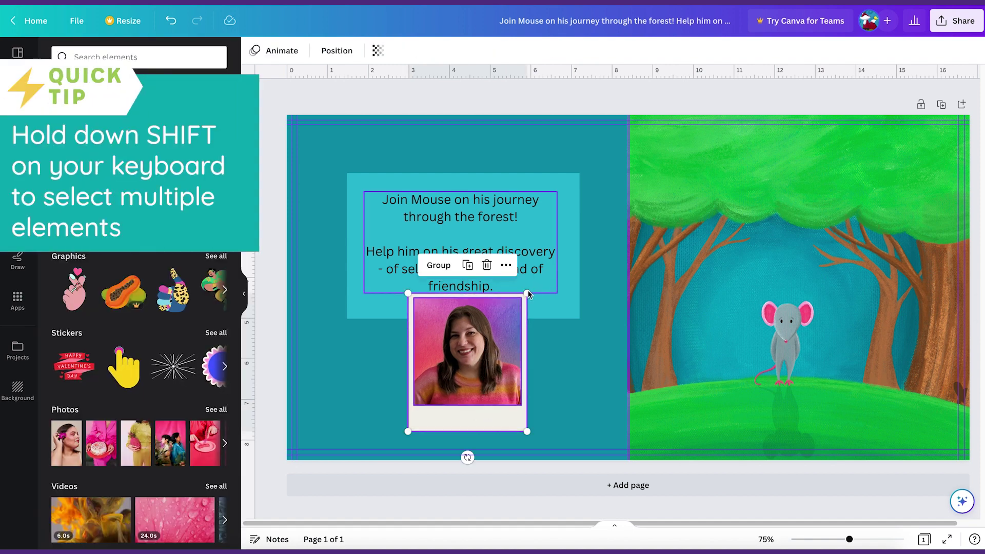
drag(527, 293, 383, 375)
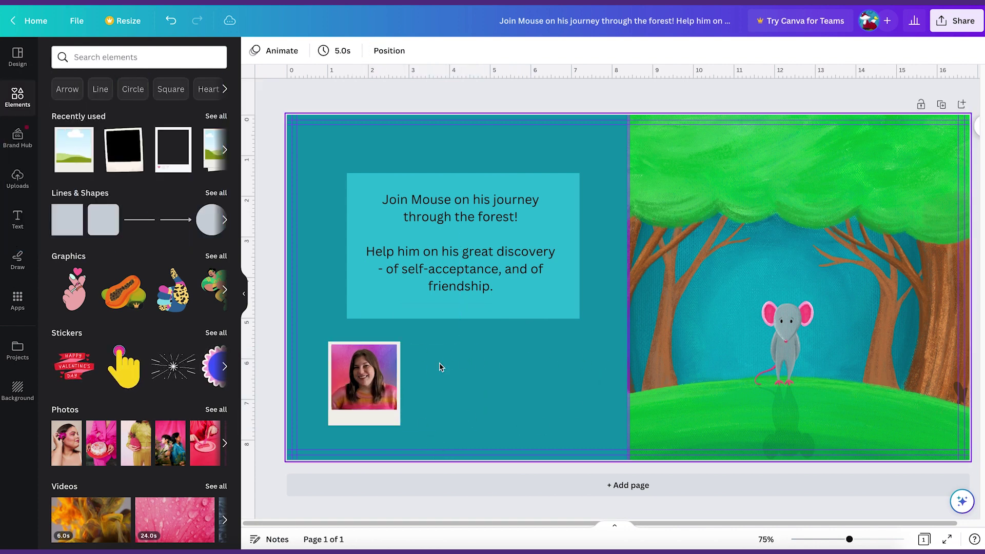
Search elements for 'ribbon' and add the white ribbon over the photo at lower left.
click(146, 58)
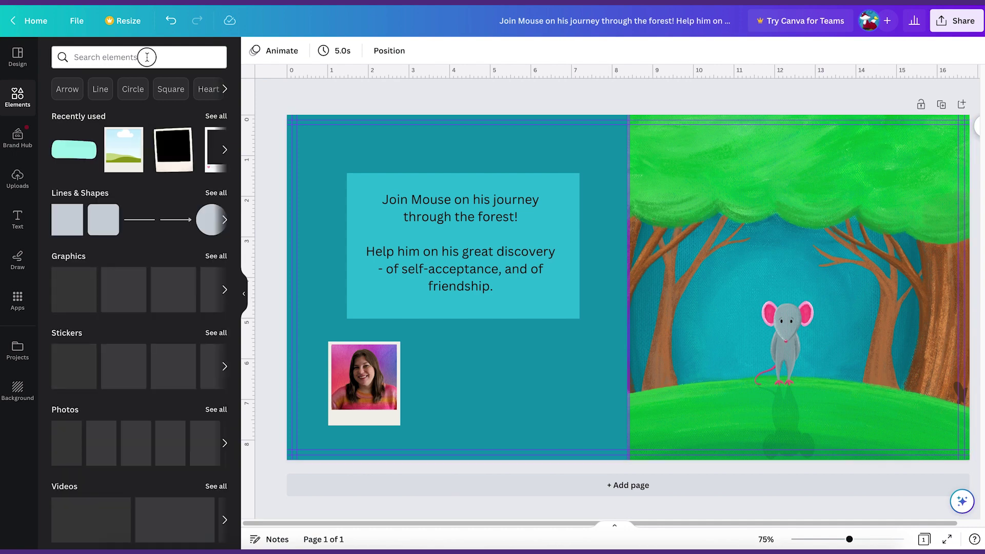
text(ribbon)
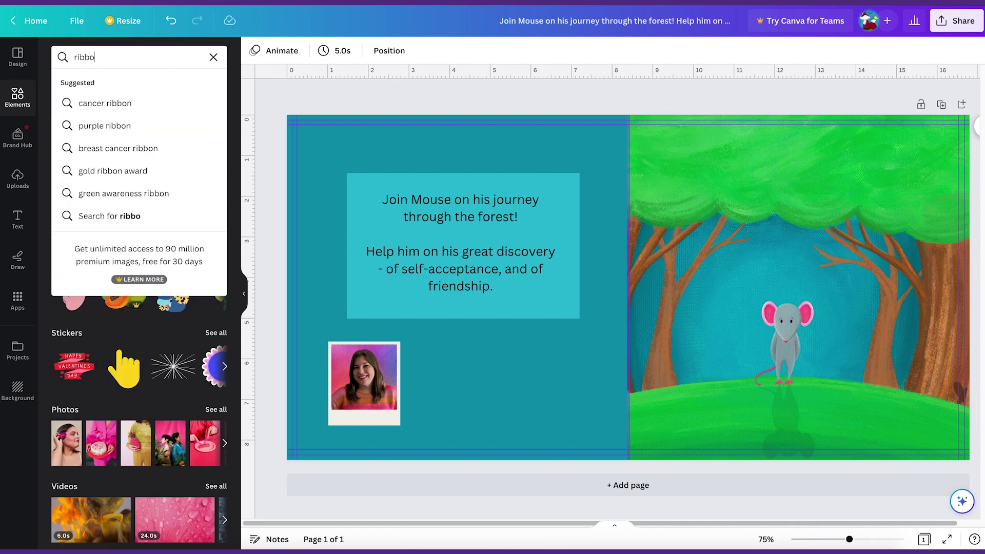
key(Return)
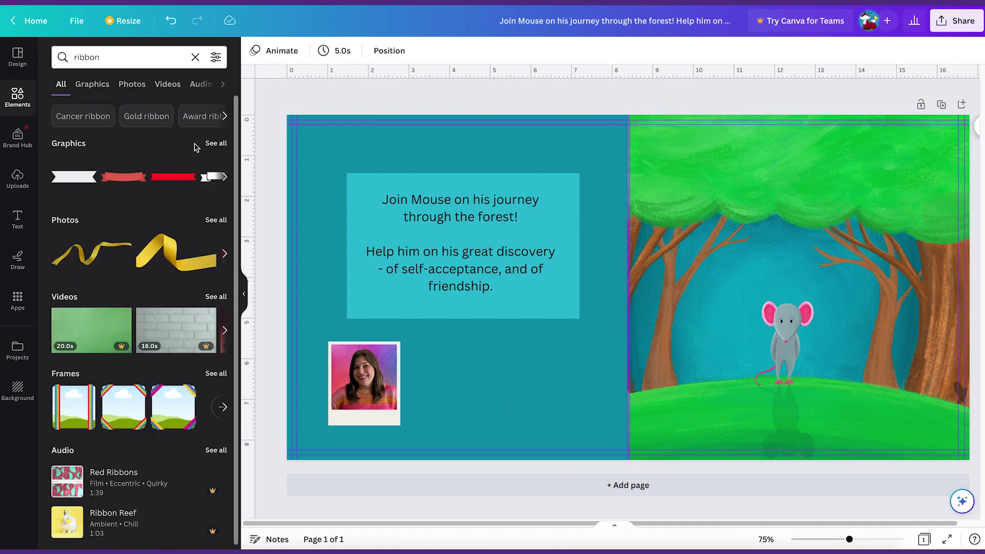
click(212, 145)
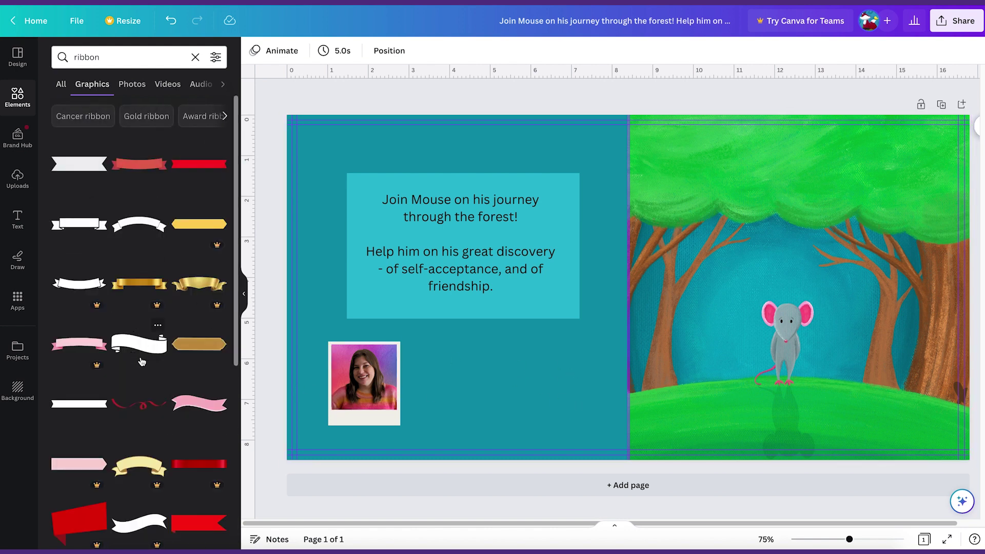
click(81, 164)
drag(587, 298, 433, 394)
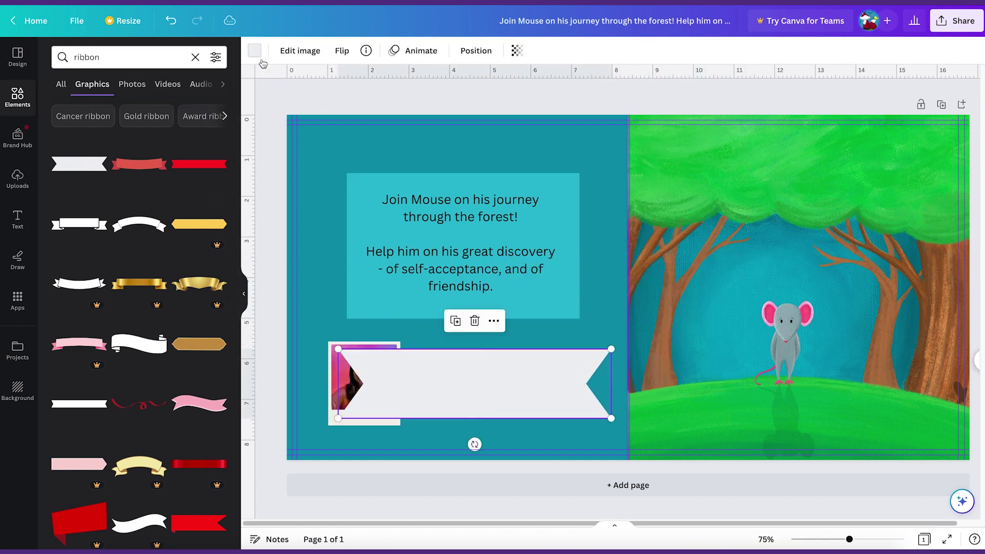
Colour the ribbon orange and send it behind the author photo in the layers list.
click(255, 52)
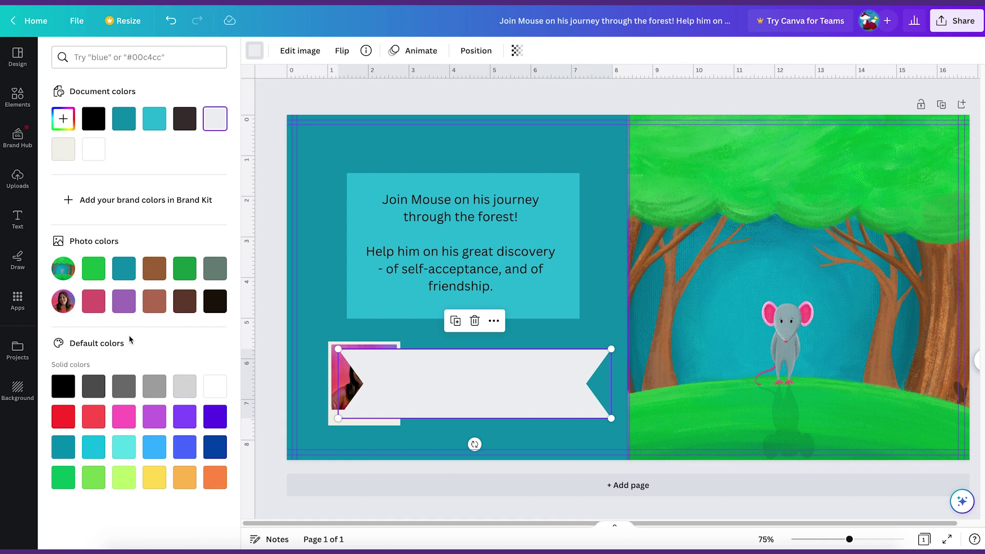
click(184, 477)
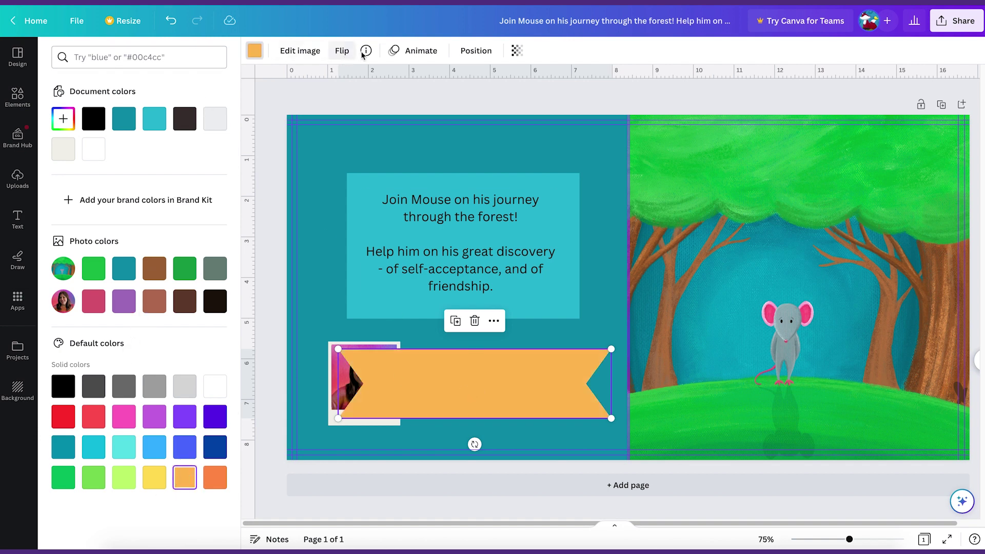
click(476, 51)
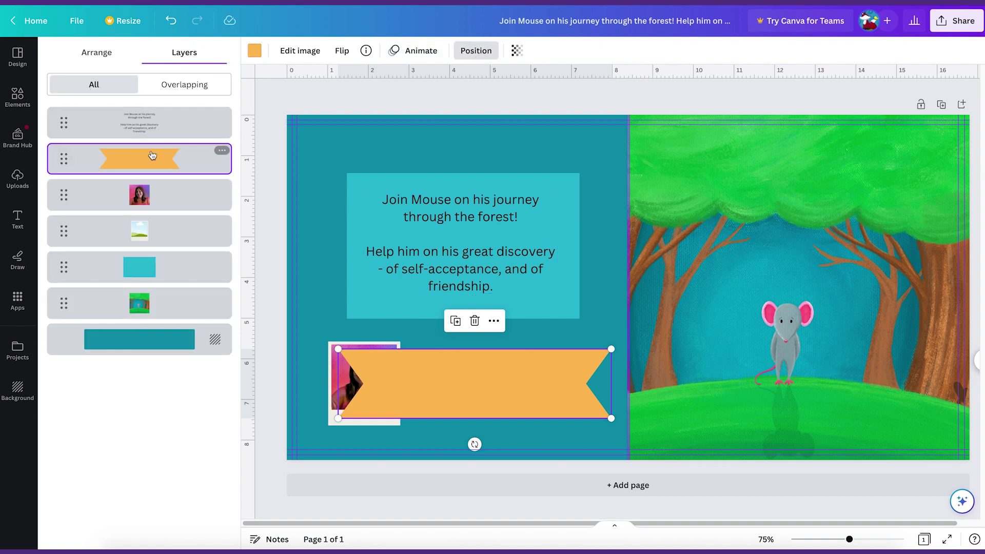
drag(149, 157, 147, 238)
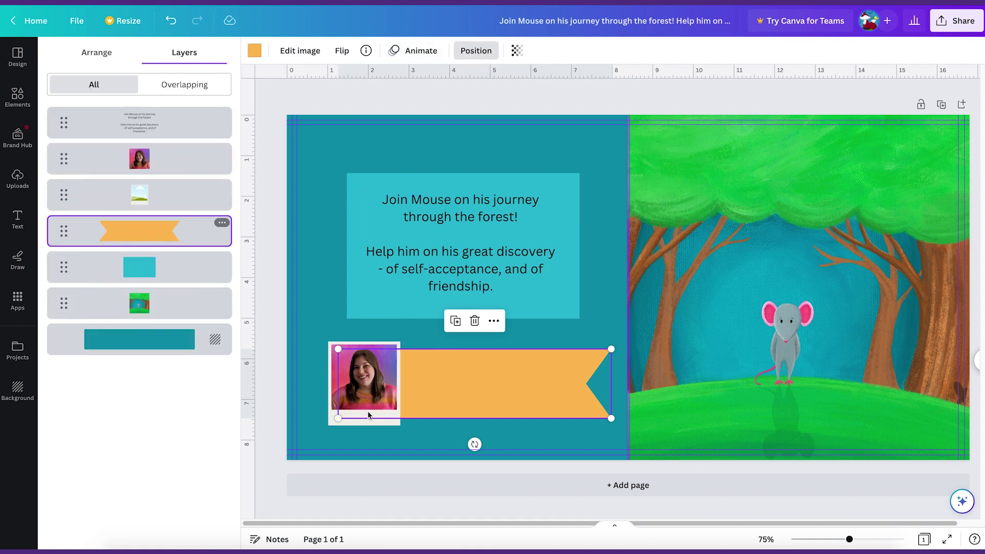
click(435, 418)
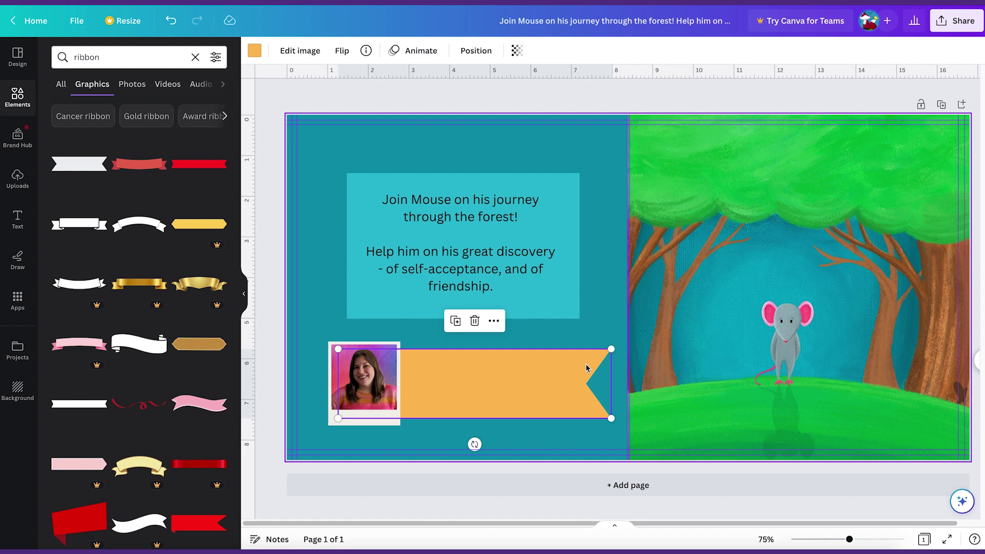
click(767, 467)
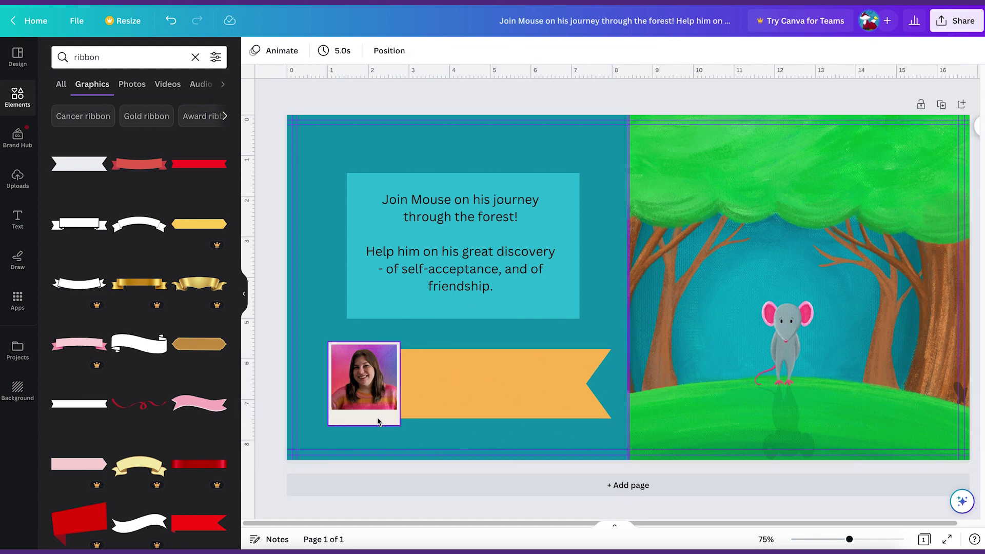
Duplicate the orange ribbon, recolour the copy teal #09859B, and layer it beneath the original.
click(448, 410)
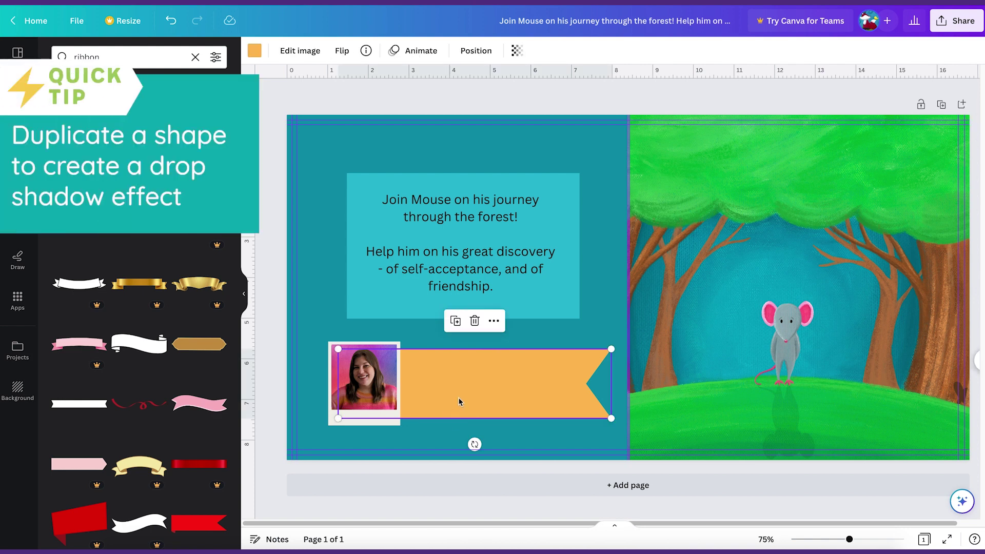
click(456, 321)
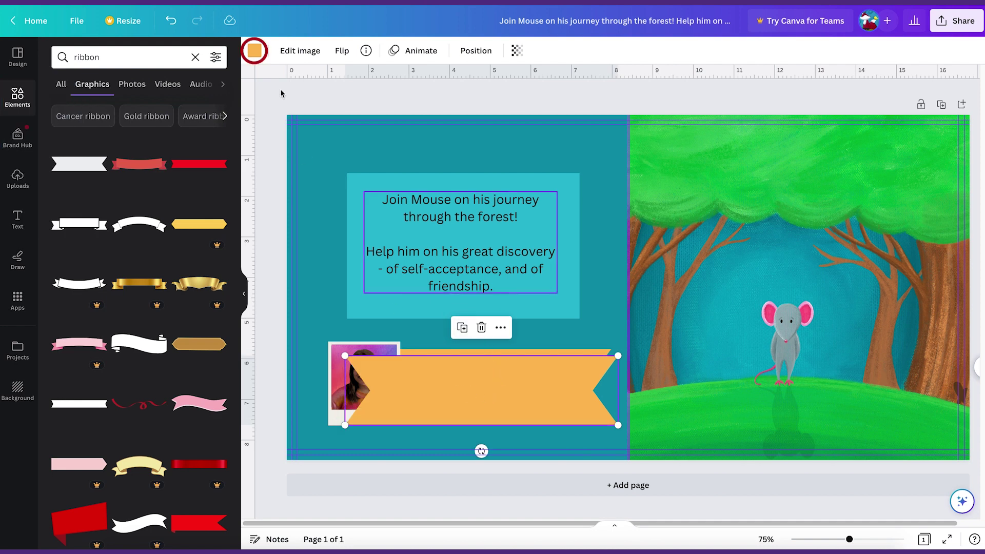
click(255, 51)
click(123, 268)
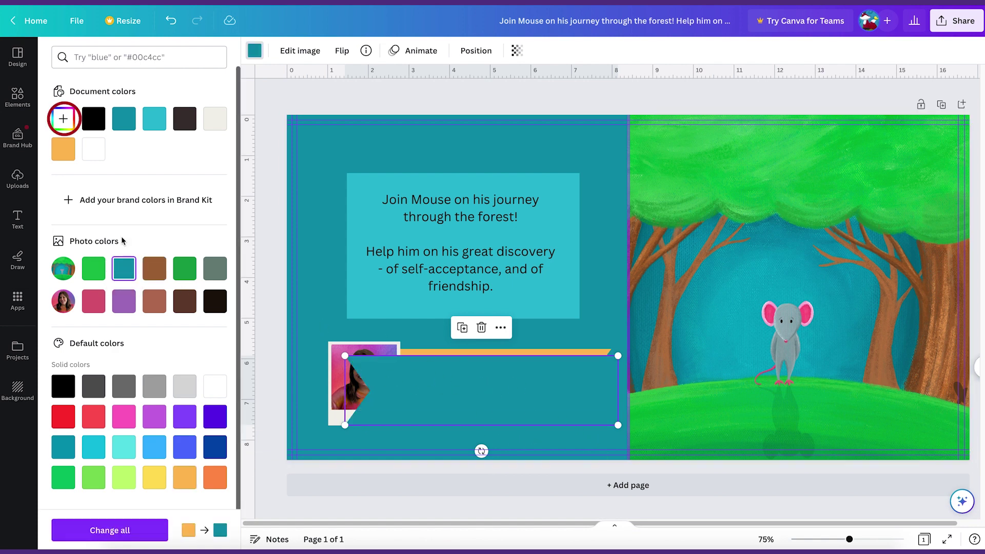
click(56, 122)
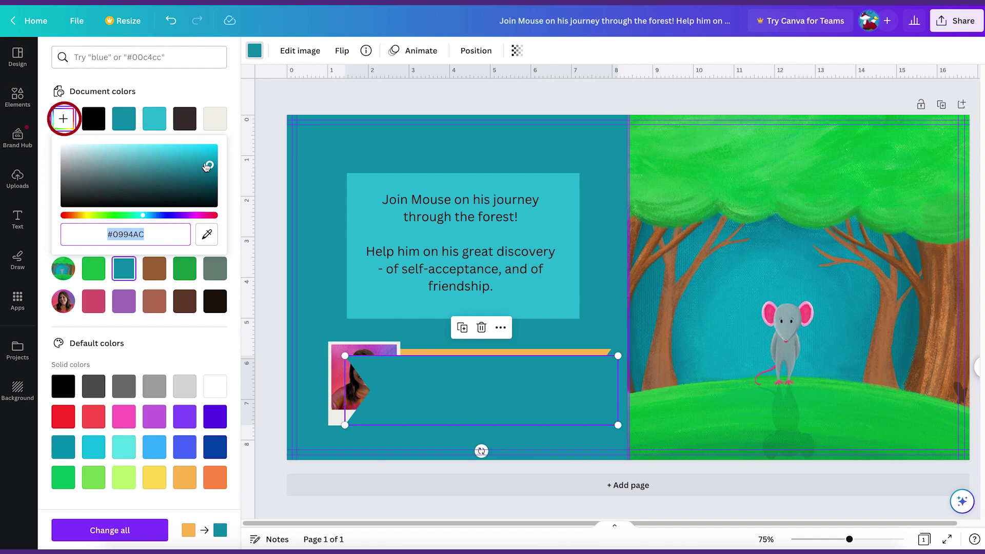
drag(206, 166, 209, 168)
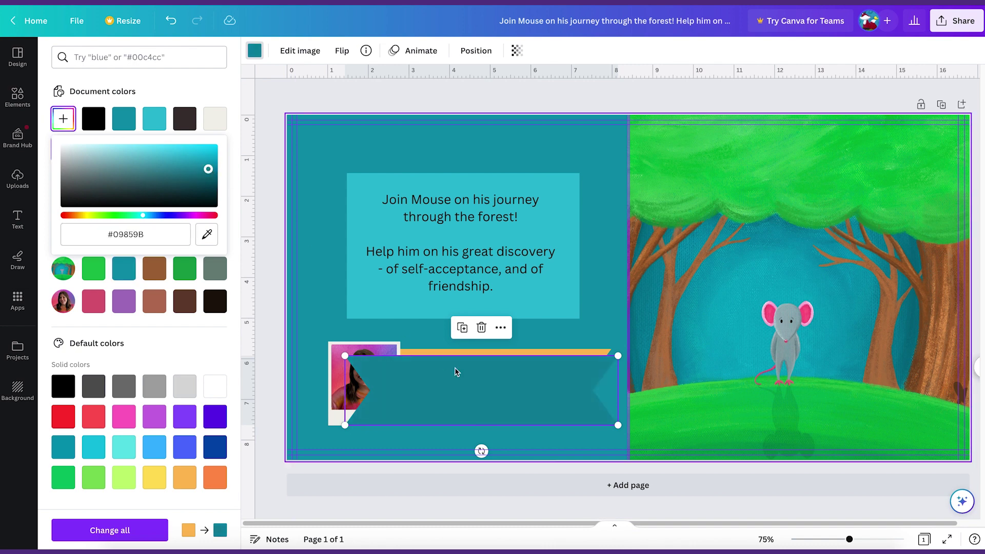
click(484, 392)
click(477, 50)
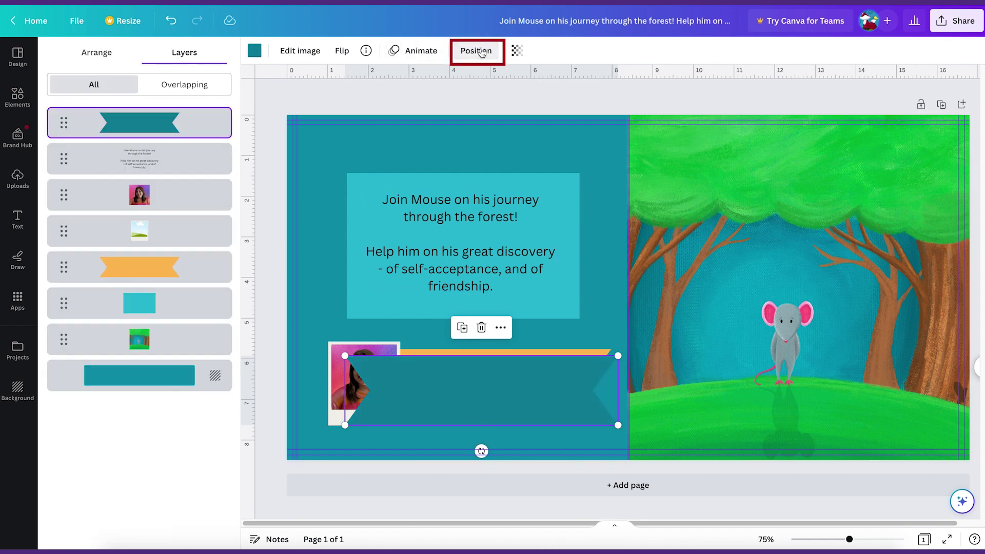
drag(176, 125, 164, 287)
Add a frame-sized teal square at the ribbon's left end, layered behind the author photo.
click(307, 466)
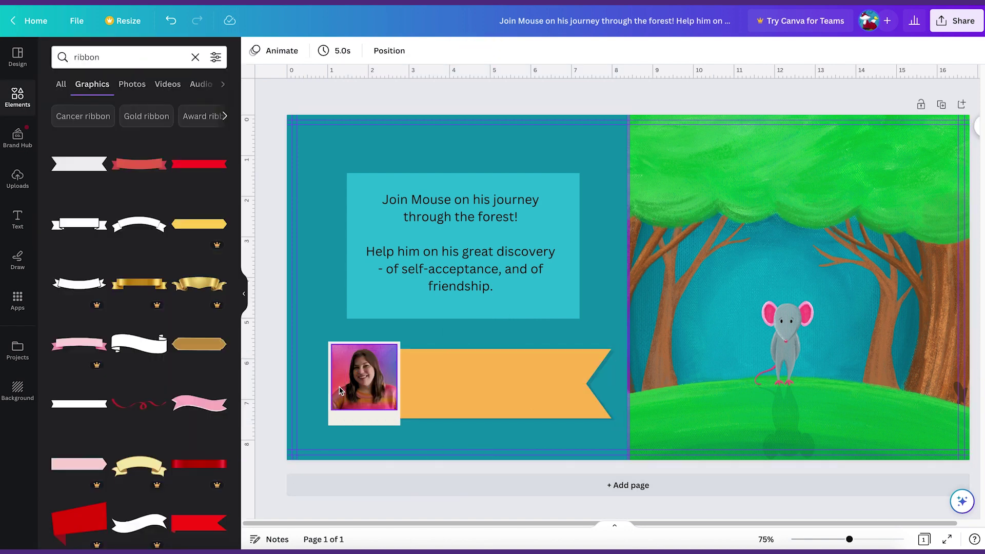
click(16, 99)
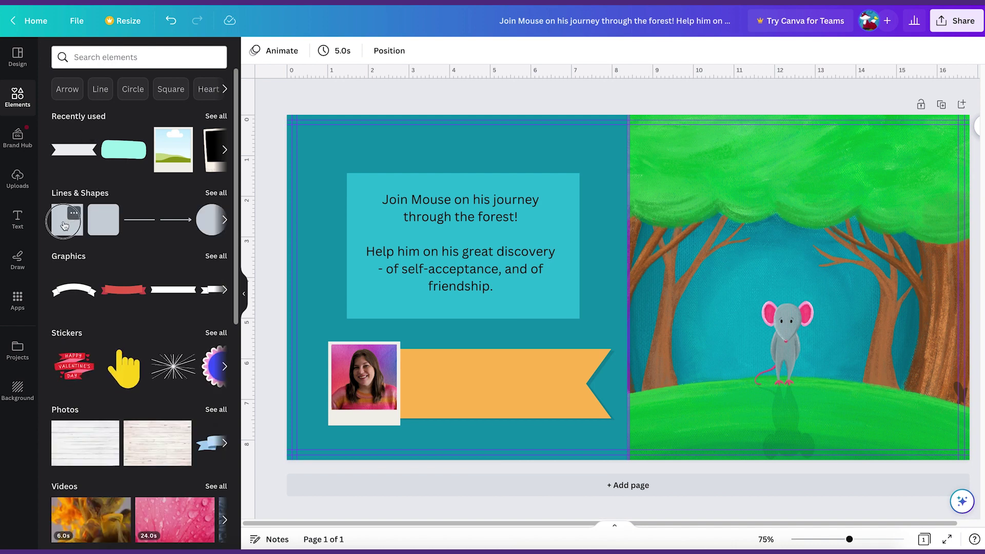
click(64, 226)
drag(601, 284, 342, 381)
drag(321, 336, 338, 341)
double_click(402, 352)
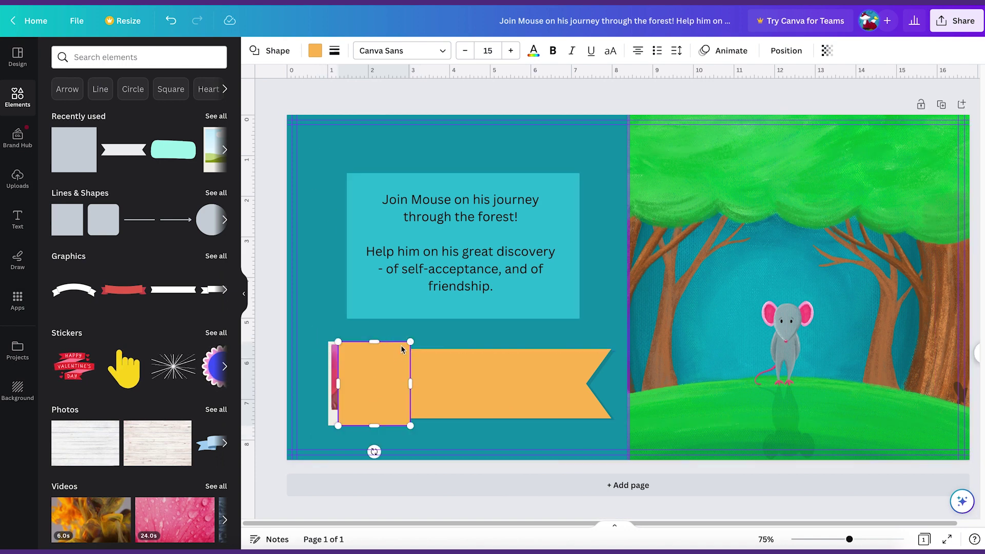
click(315, 50)
click(155, 119)
drag(402, 356, 388, 362)
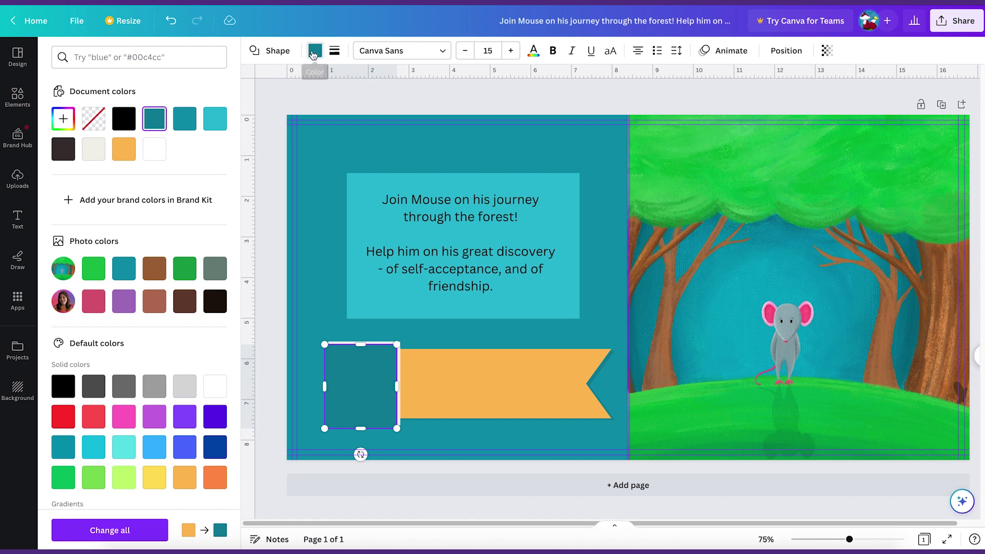
click(787, 51)
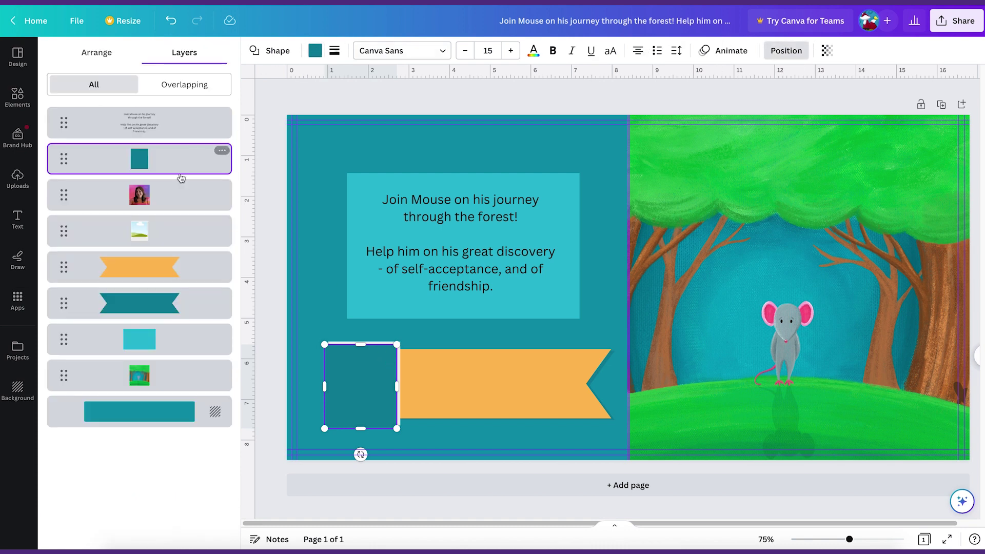
drag(164, 172, 154, 239)
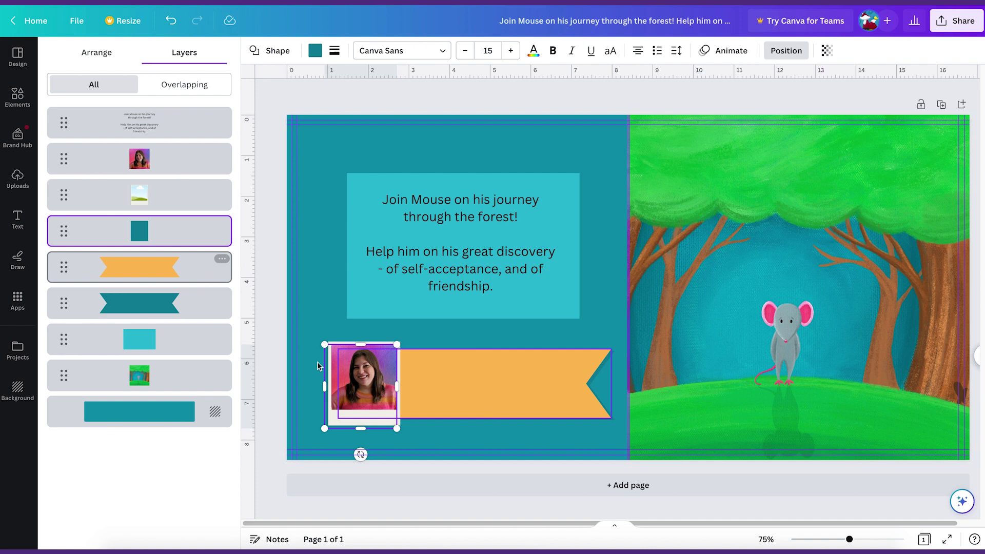
key(Escape)
Recolour the orange ribbon with the purple from the photo colours.
click(559, 377)
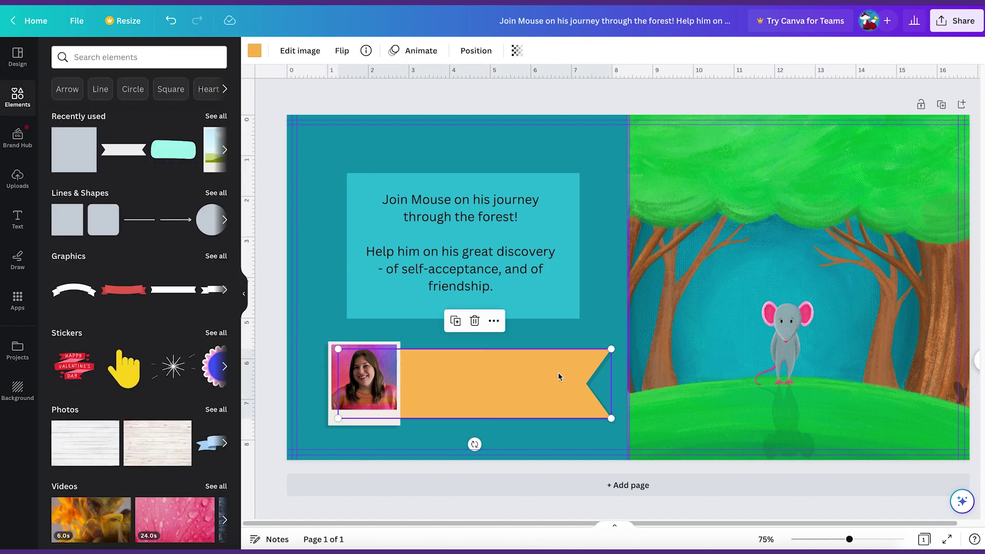
click(254, 51)
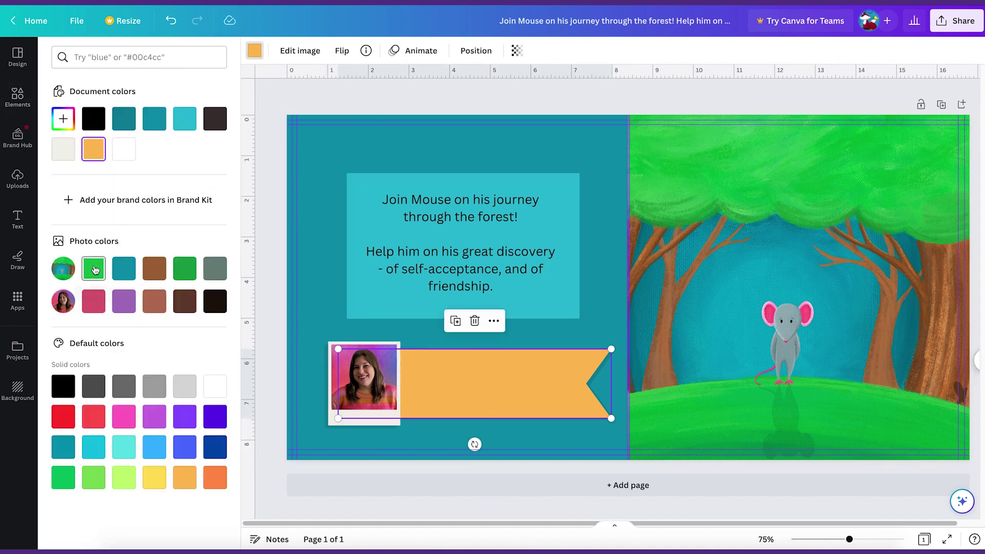
click(131, 300)
click(270, 457)
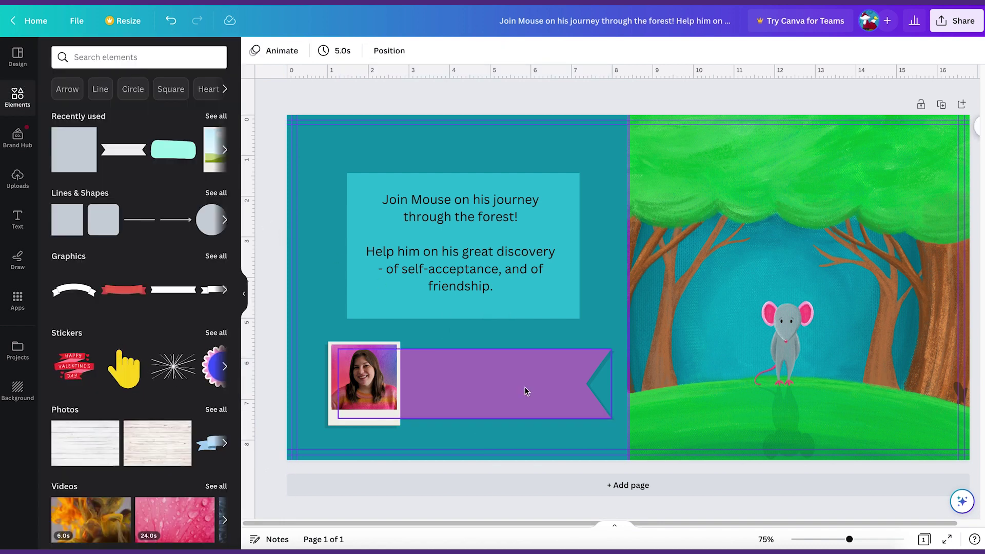
Add a text box on the purple ribbon, paste the author bio and narrow it to wrap.
key(t)
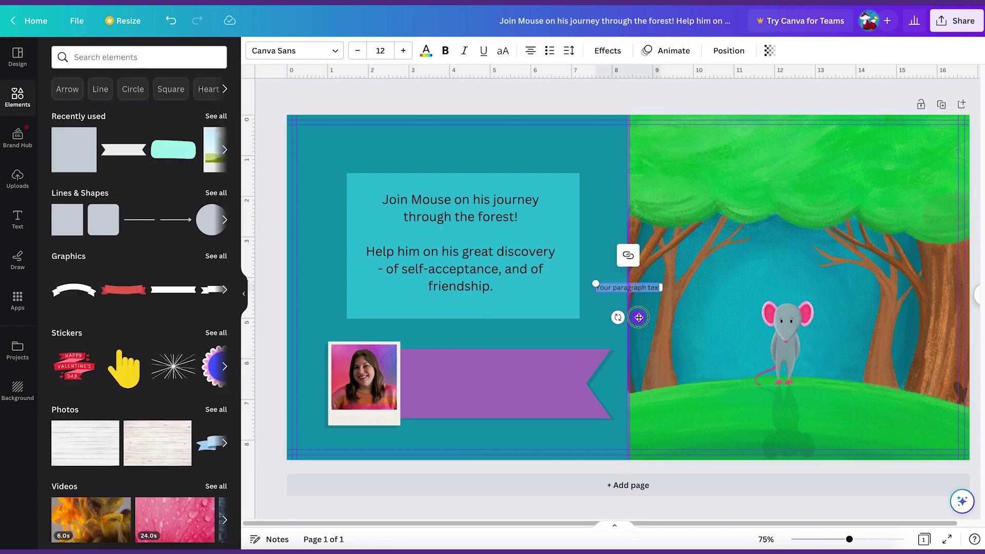
drag(639, 318, 451, 393)
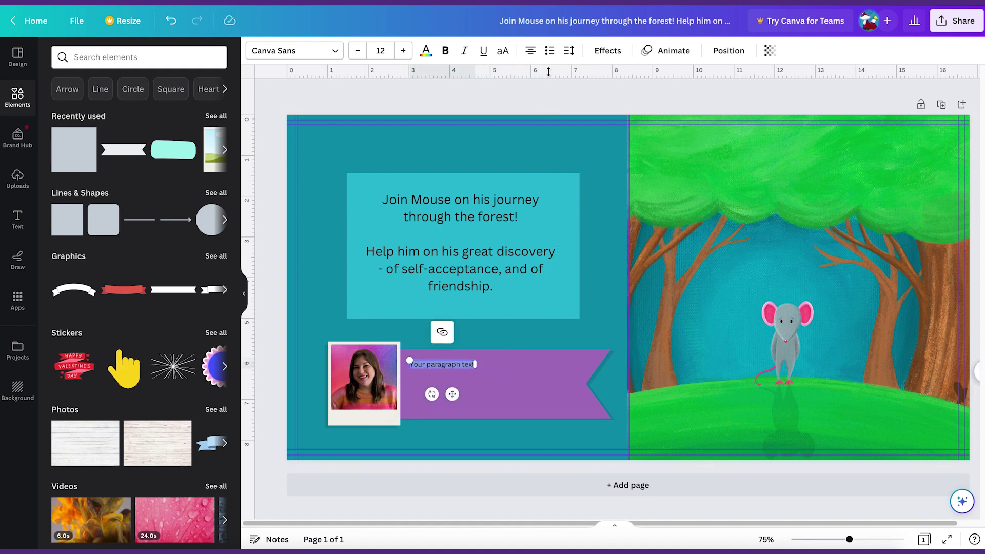
text(My name is Heather. I like to tell stories with my artwork – stories about friendship, silliness, love, peacefulness, family, and togetherness. It's too easy to get caught up in the negative parts of life. My hope is that my artwork is a reminder of all that is special and magical in the world – the things that really bring us true happiness.)
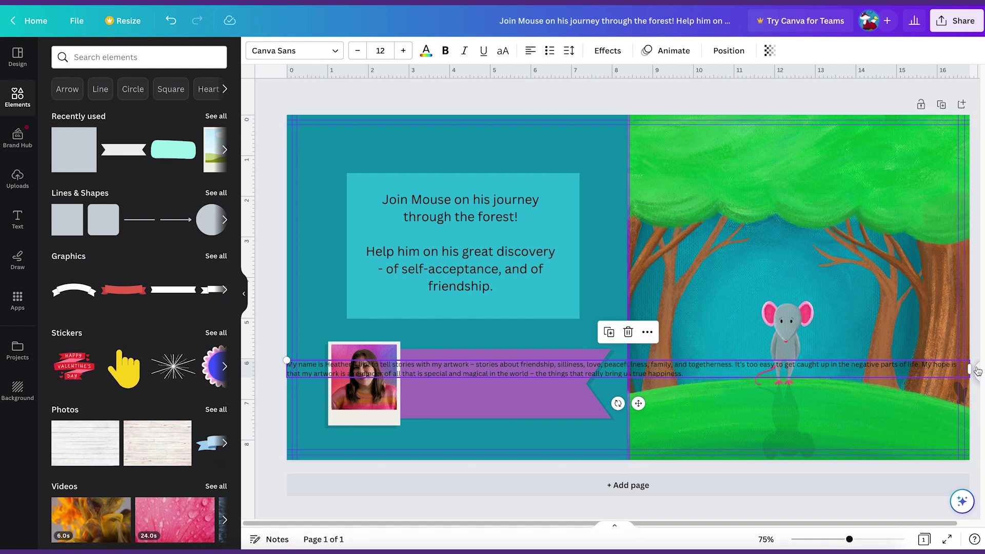
drag(969, 368, 470, 389)
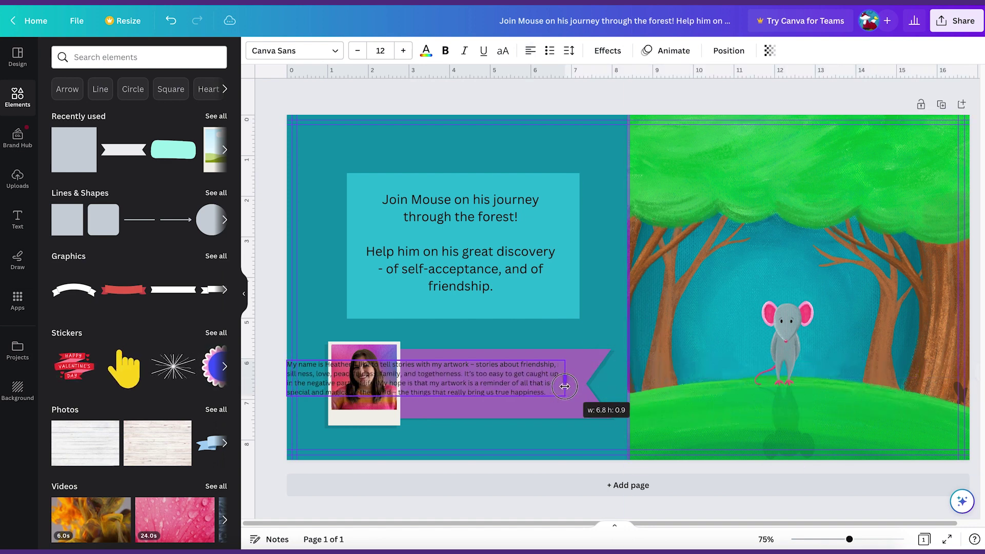
drag(359, 372, 482, 365)
Cut the bio after 'togetherness.' and end it with 'My best friend is a cat.'.
click(541, 377)
key(ctrl+shift+End)
key(Delete)
text(My best friend)
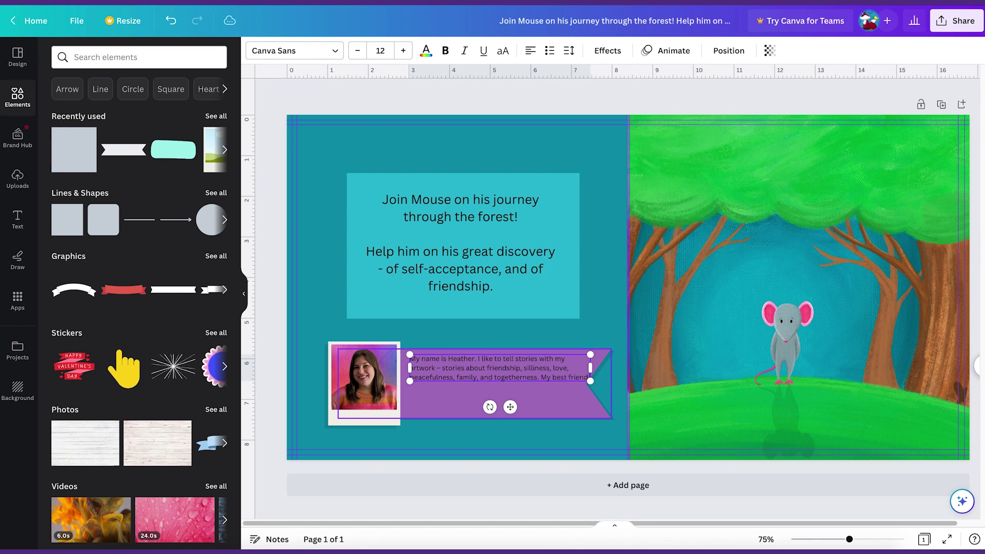
text( is a cat.)
Increase the bio text size to 15.
click(401, 52)
click(401, 52)
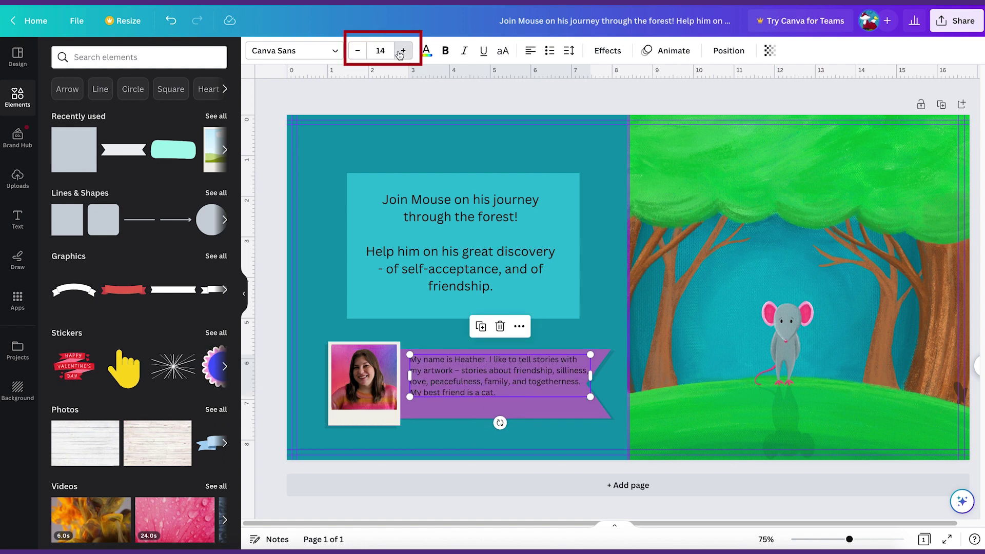
click(401, 51)
click(568, 50)
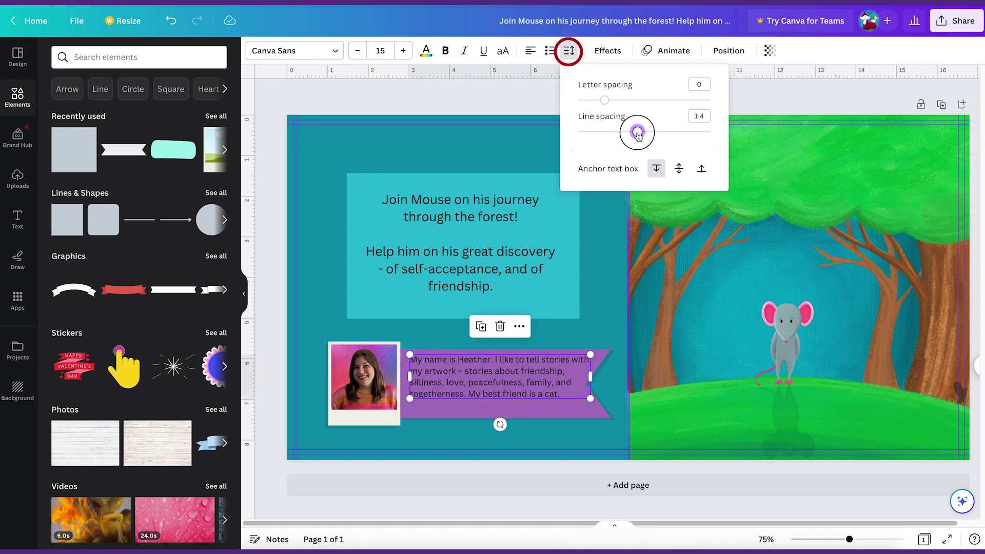
click(577, 432)
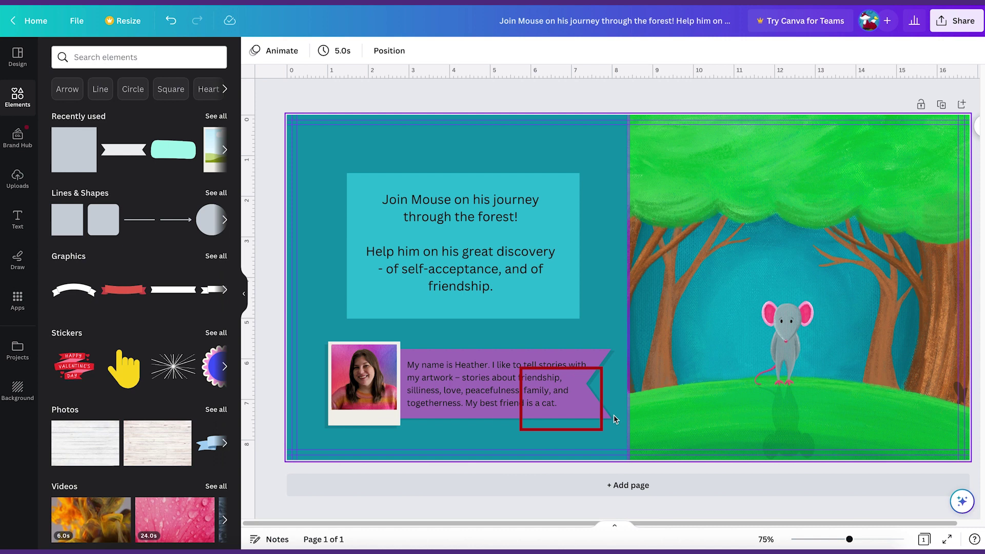
Shrink the bio box to fit the ribbon and shift the photo-and-bio group left.
click(595, 363)
drag(610, 418, 573, 418)
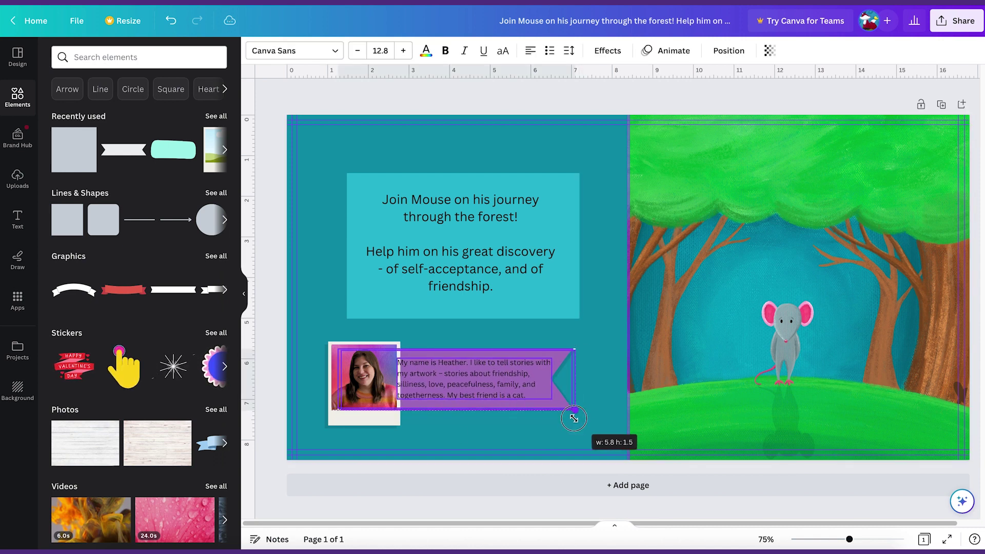
click(446, 402)
drag(446, 402, 426, 403)
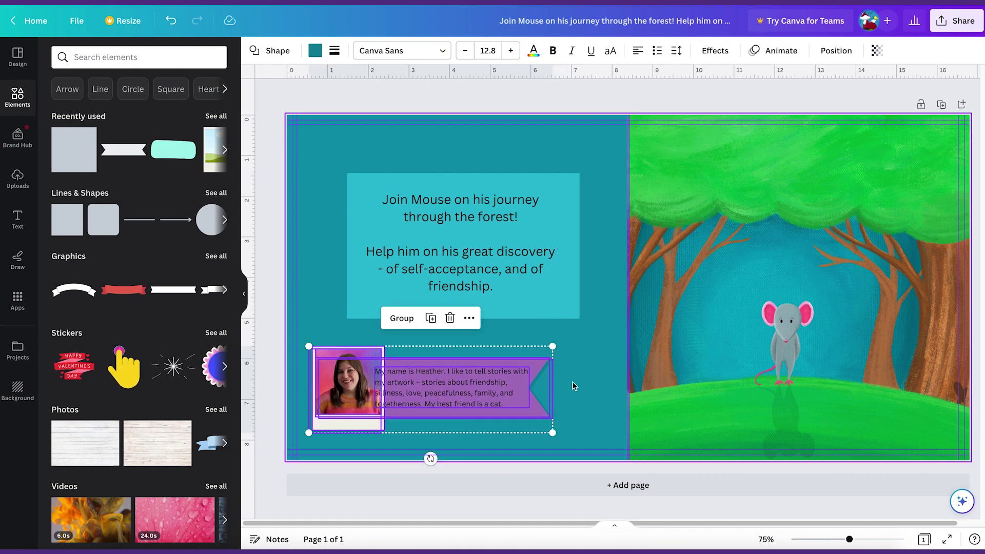
click(558, 471)
click(244, 293)
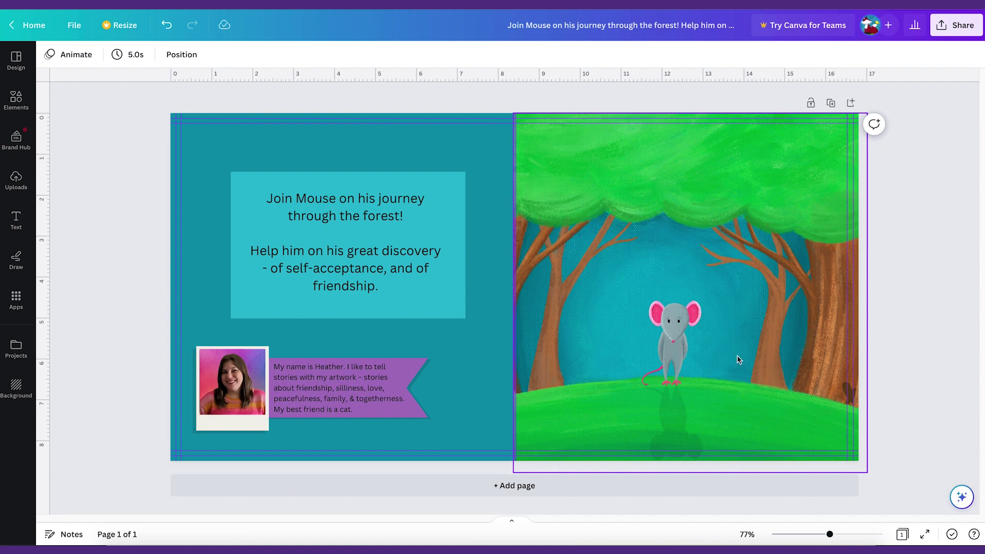
Add a heading reading 'Mouse's Great Discovery', shrink it, and place it above the forest image.
click(16, 224)
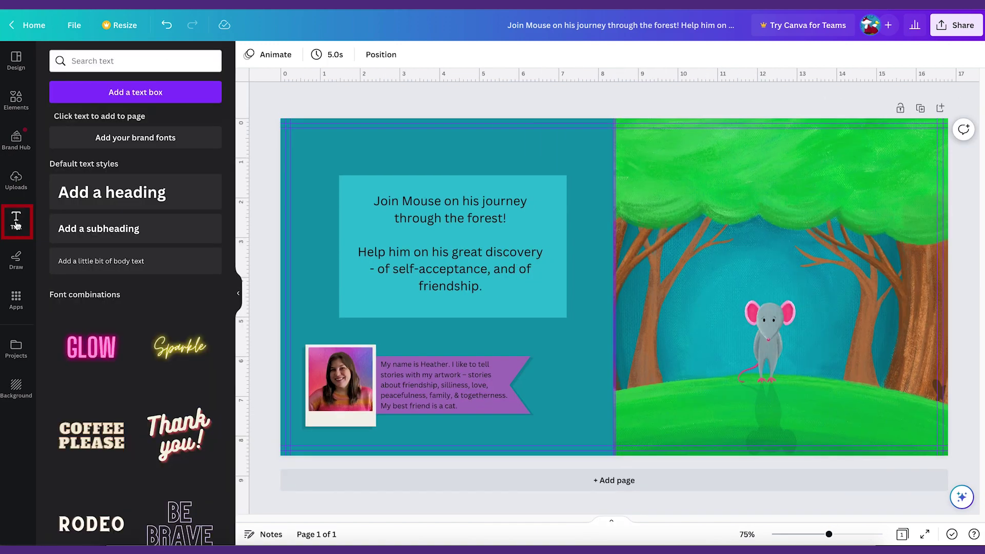
click(131, 194)
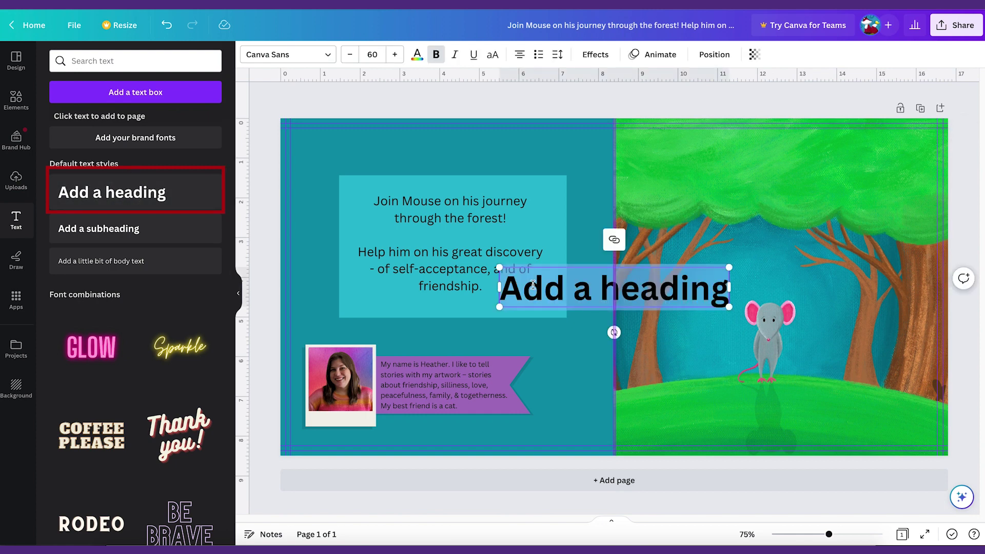
text(Mouse's Great Discovery)
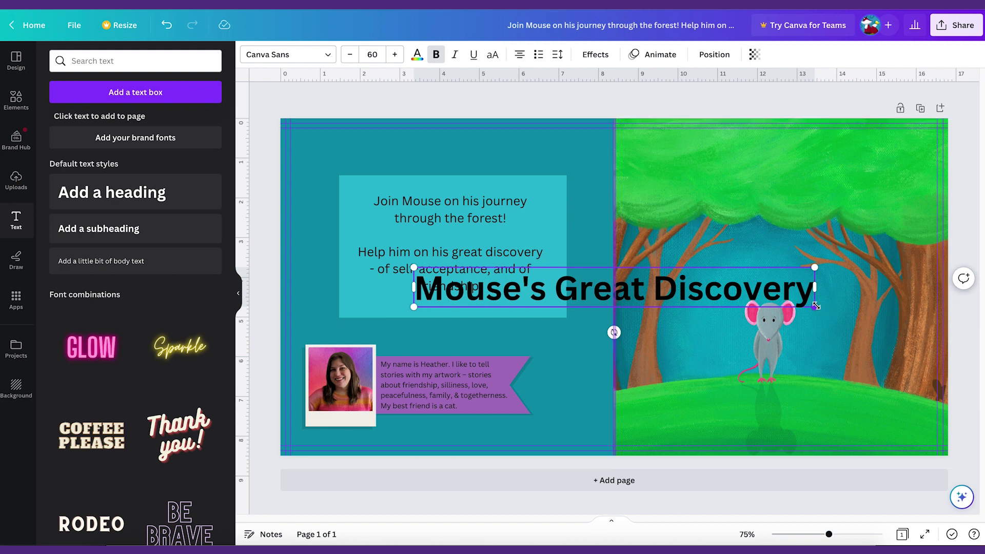
drag(814, 307, 695, 295)
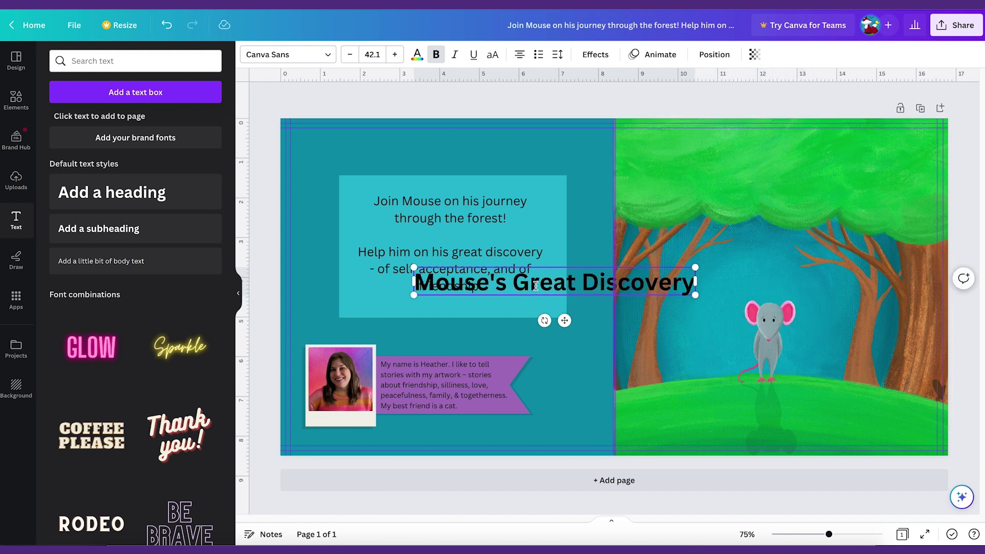
drag(535, 286, 767, 170)
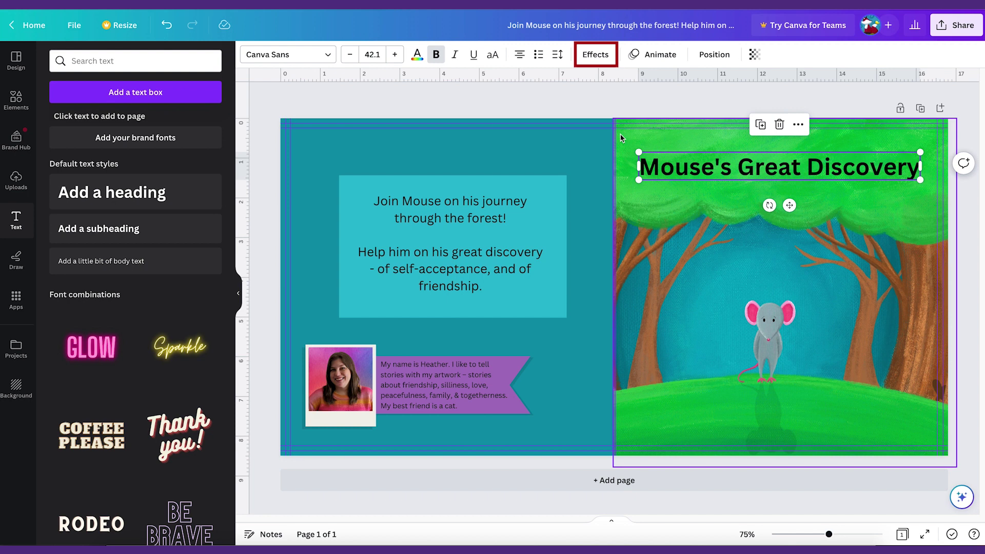
Apply the Curve text effect to the title and lower the curve to about 16.
click(589, 55)
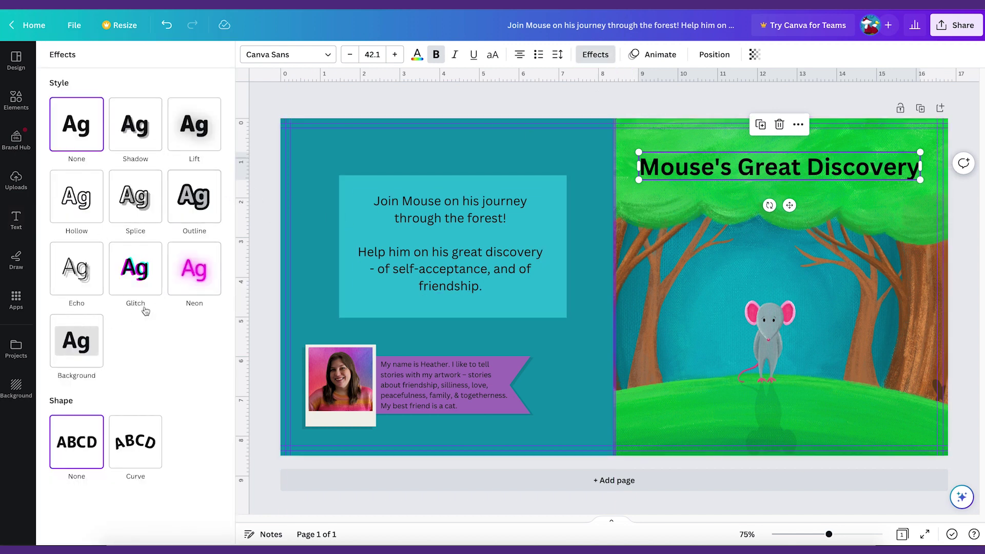
click(134, 446)
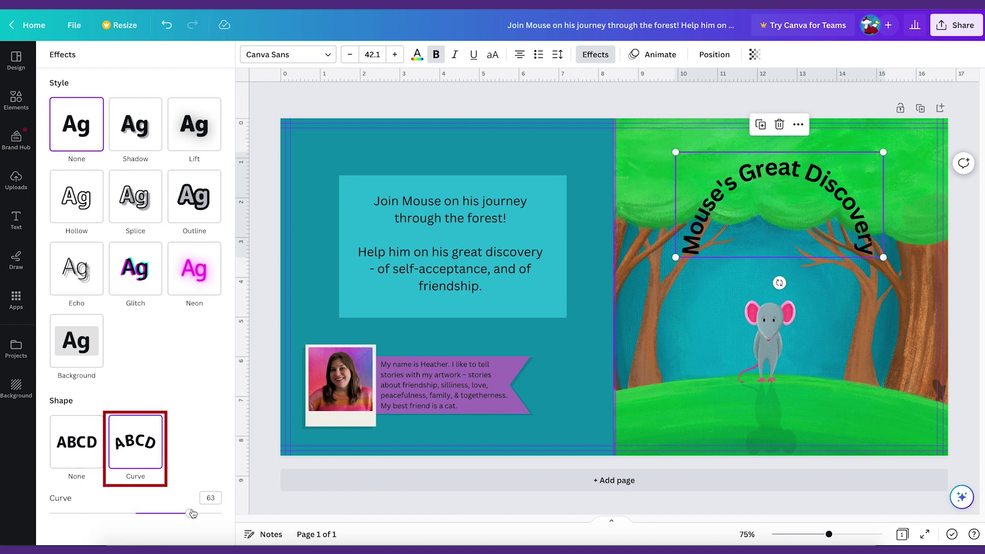
drag(188, 514, 149, 513)
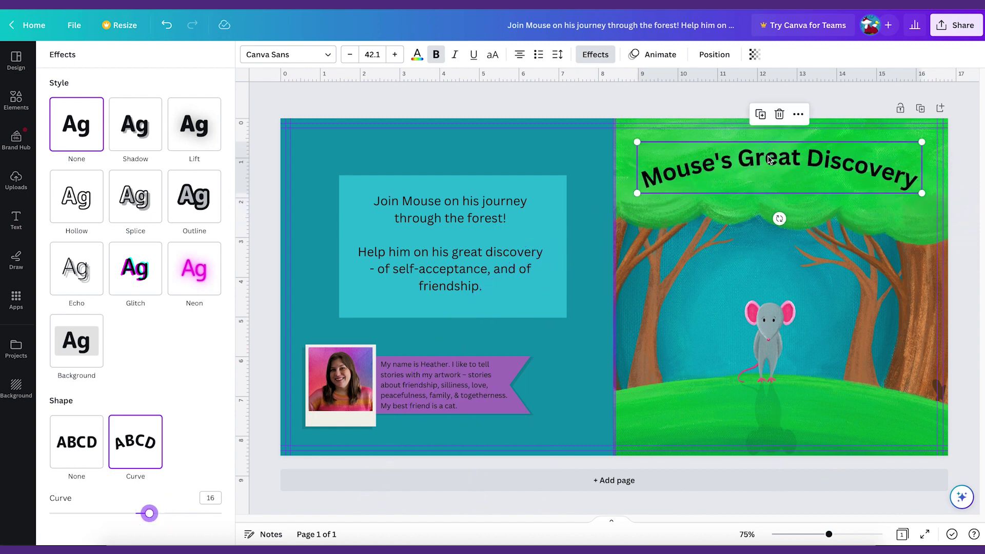
click(688, 158)
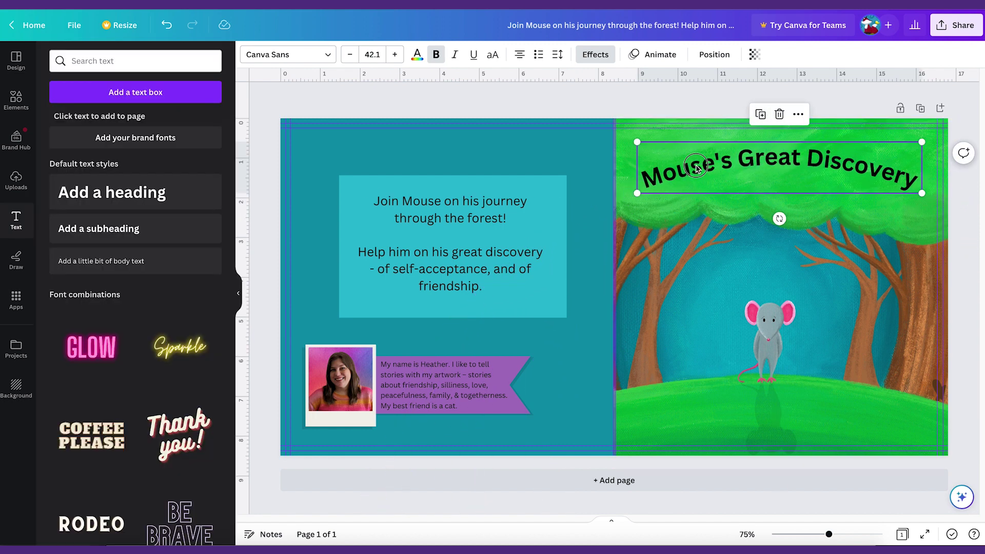
Set the title font to Sniglet.
click(698, 97)
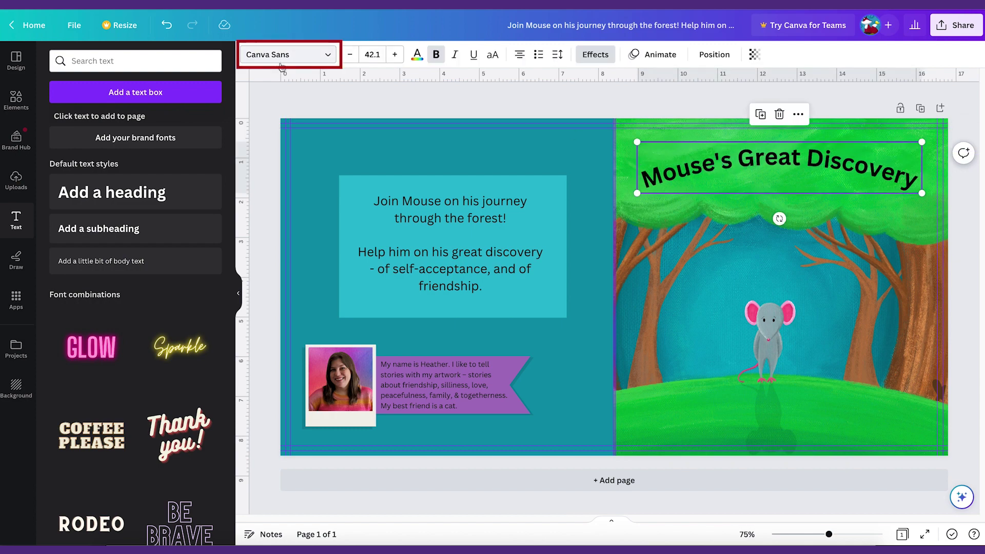
click(324, 55)
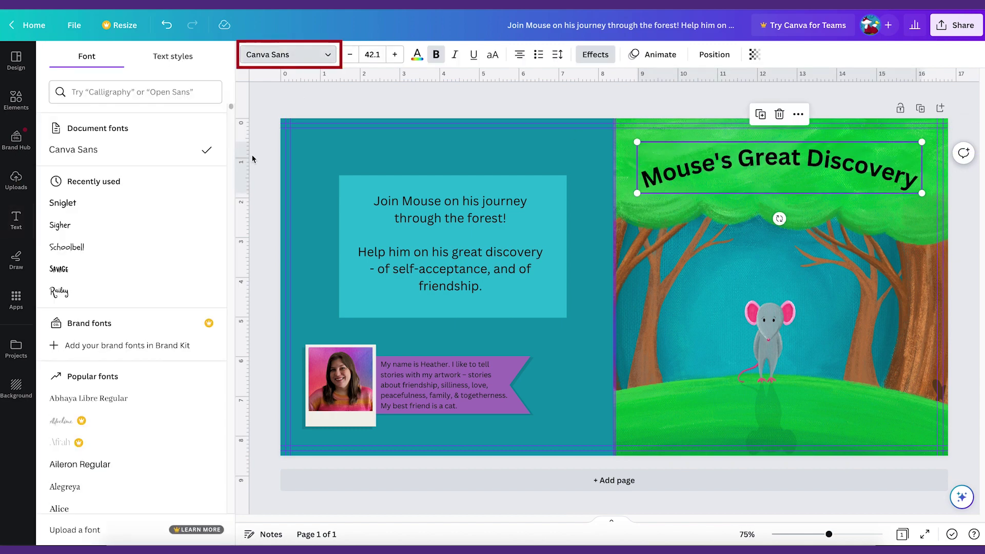
drag(231, 113, 233, 159)
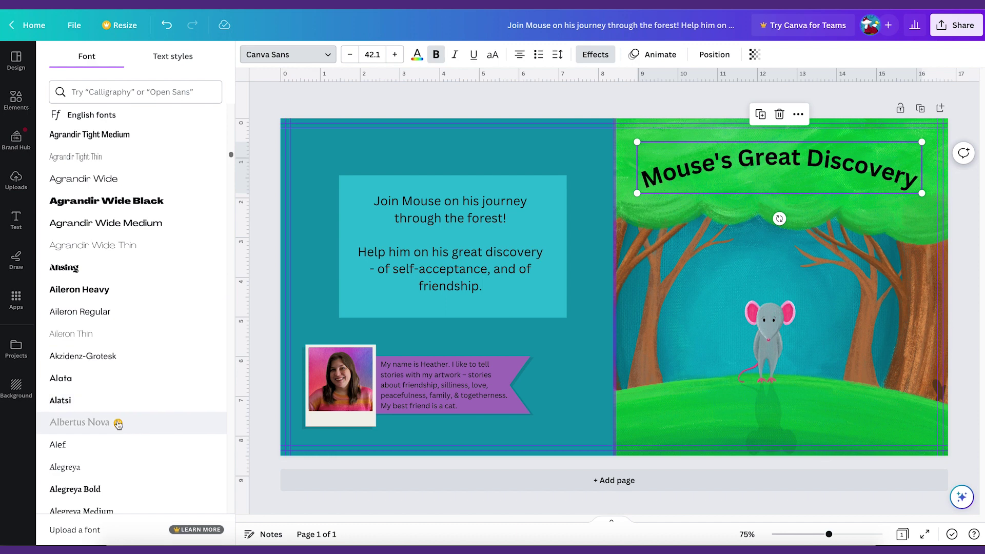
drag(231, 155, 231, 106)
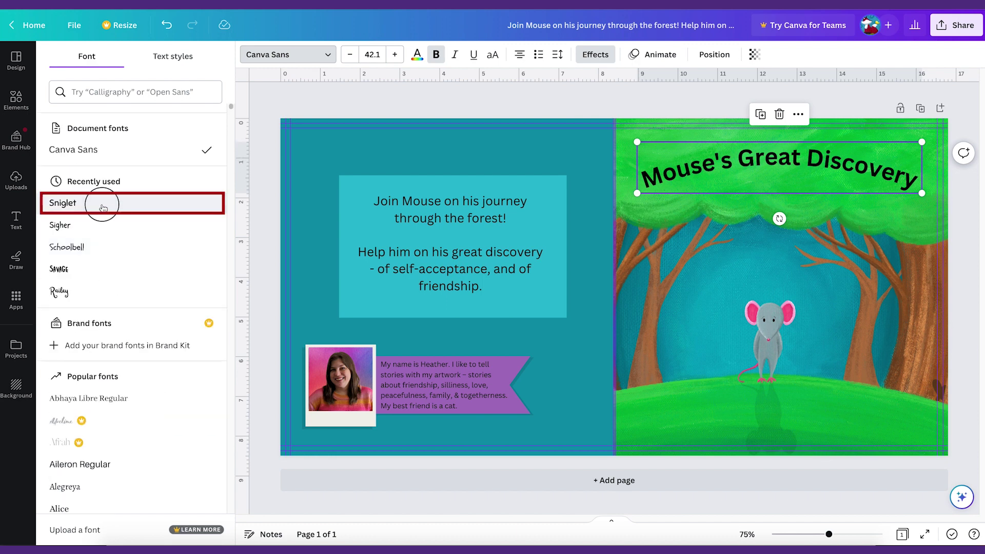
click(102, 205)
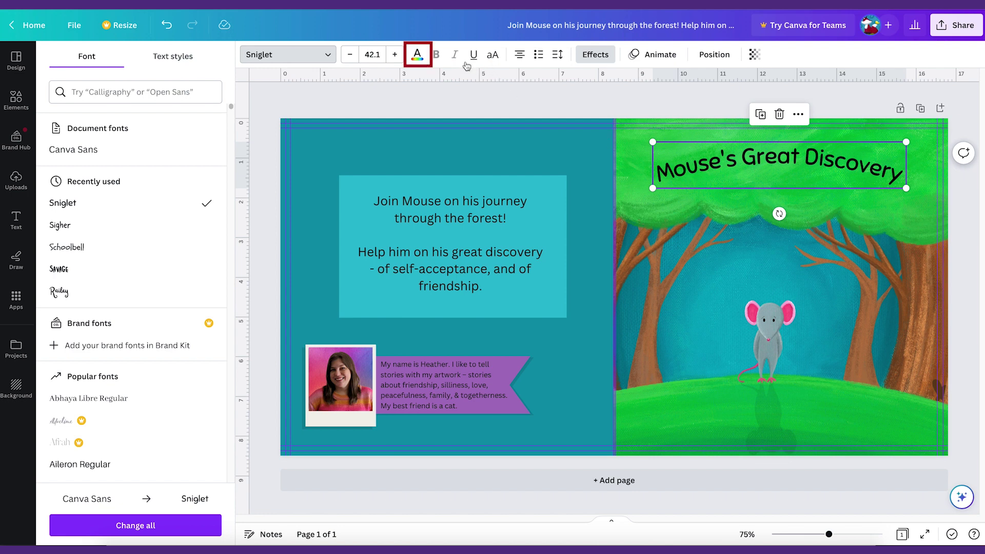
Colour the title with a custom dark green, #045020.
click(417, 56)
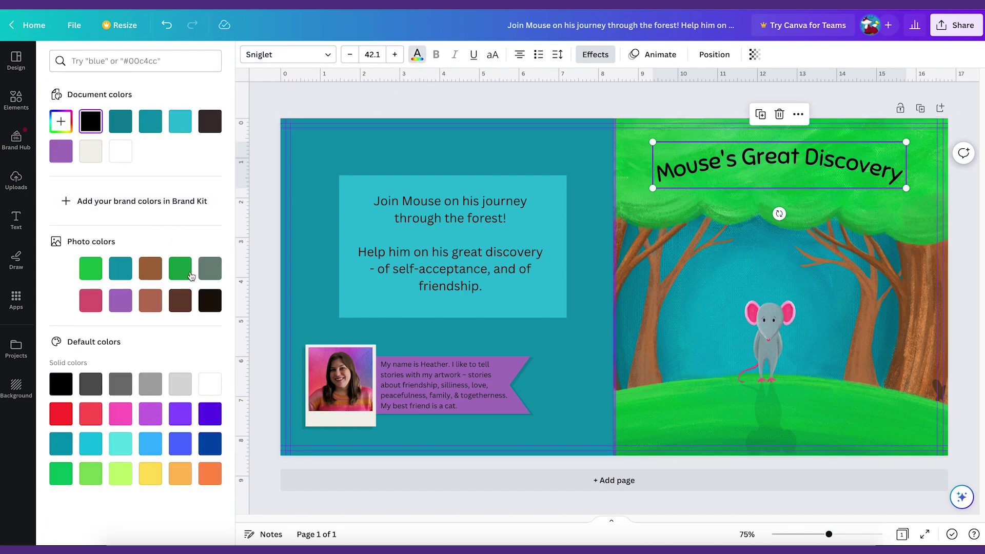
click(182, 270)
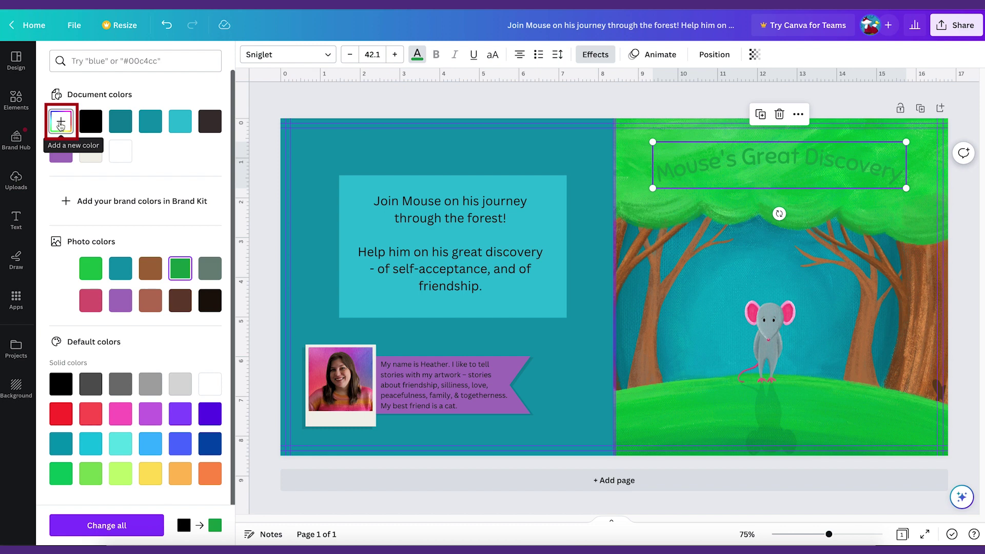
click(61, 123)
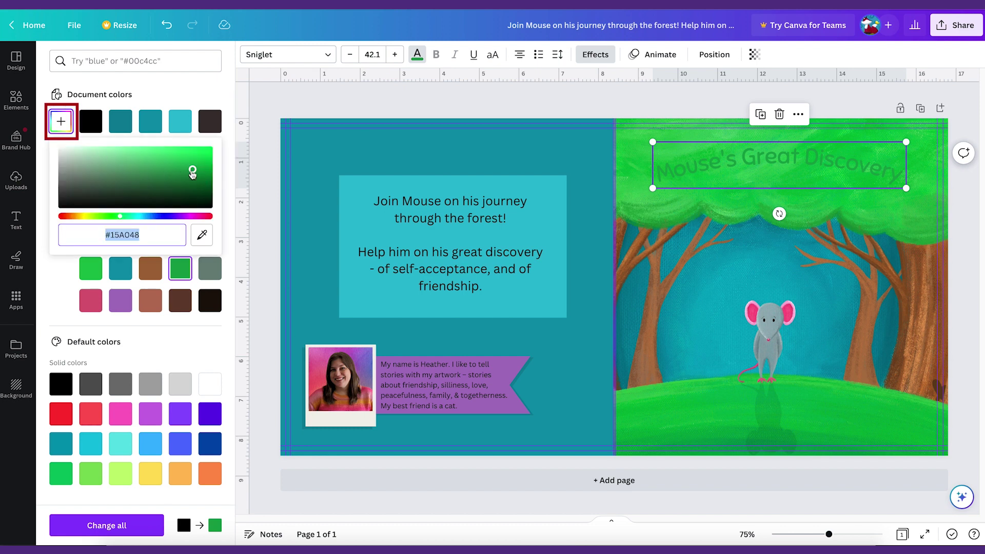
drag(192, 171, 205, 189)
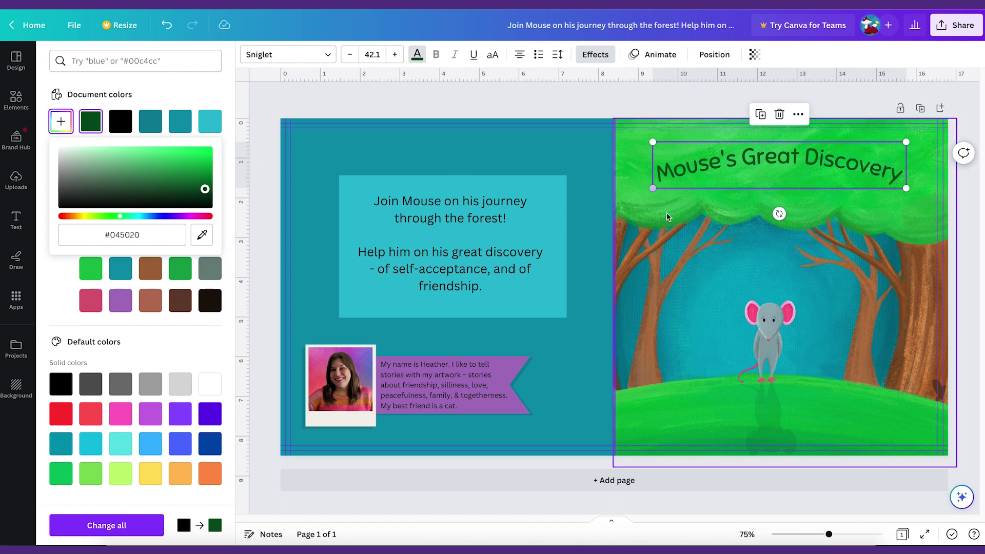
Add an 'Art & words by' subheading with the author's name near the front cover's bottom.
click(673, 116)
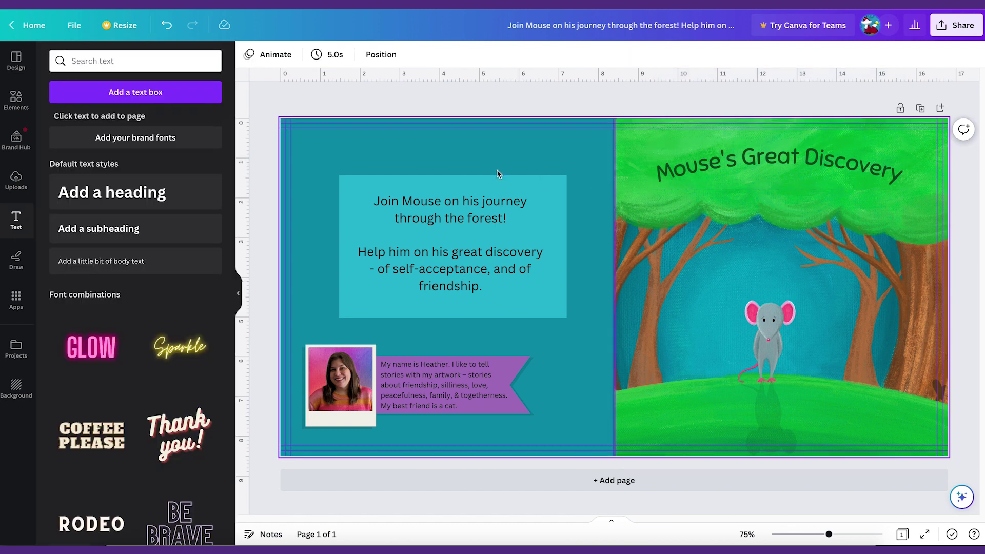
click(102, 239)
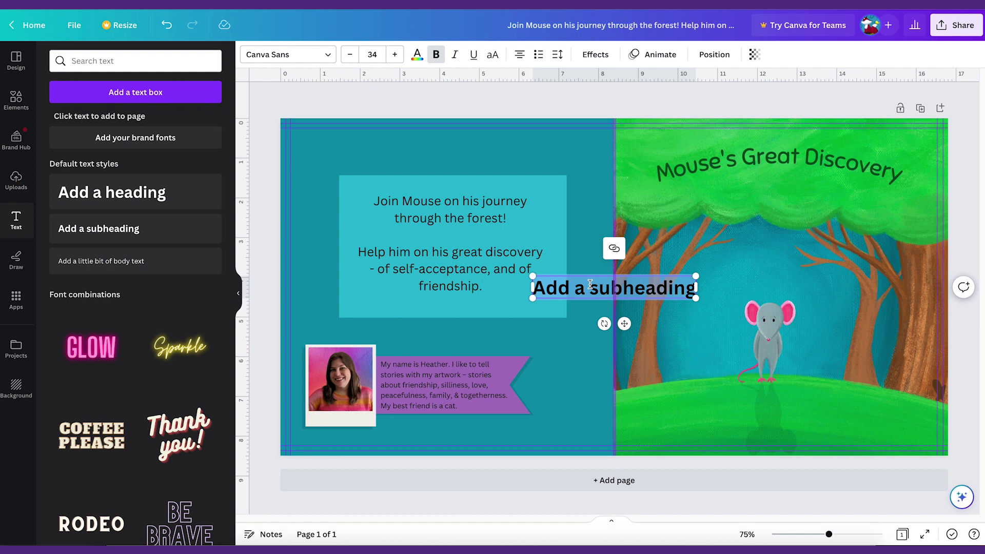
text(Art & words)
text( by Heathe)
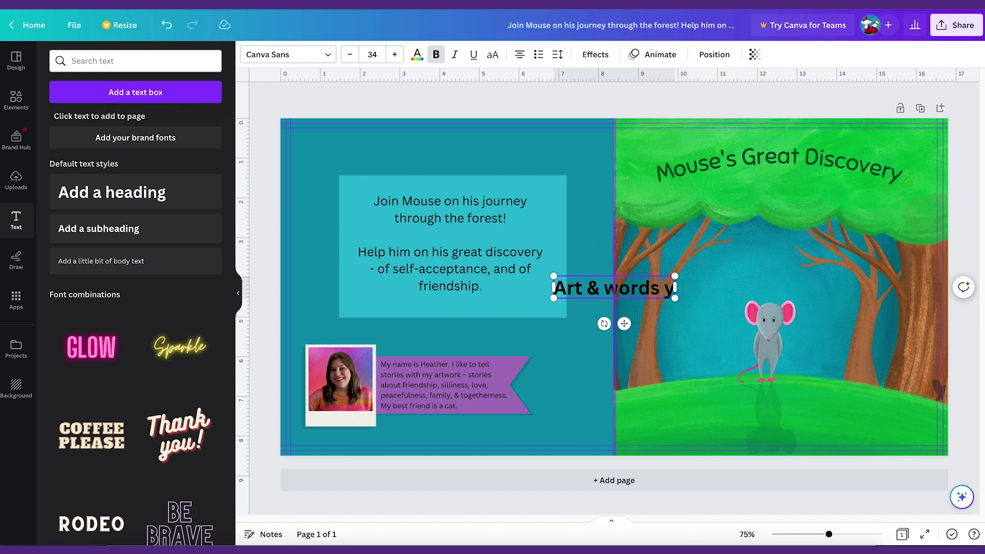
text(r Cash)
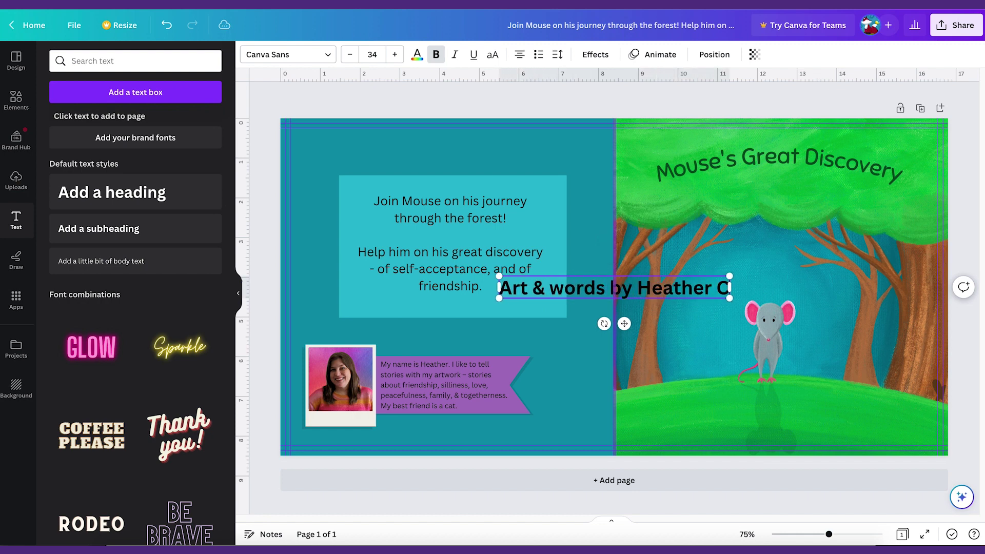
key(Escape)
key(Escape)
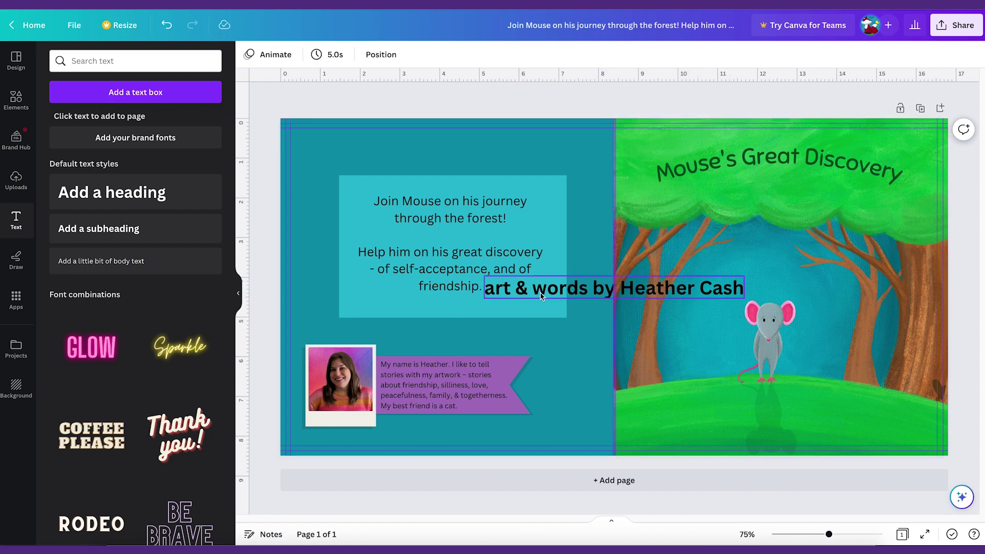
drag(541, 296, 708, 422)
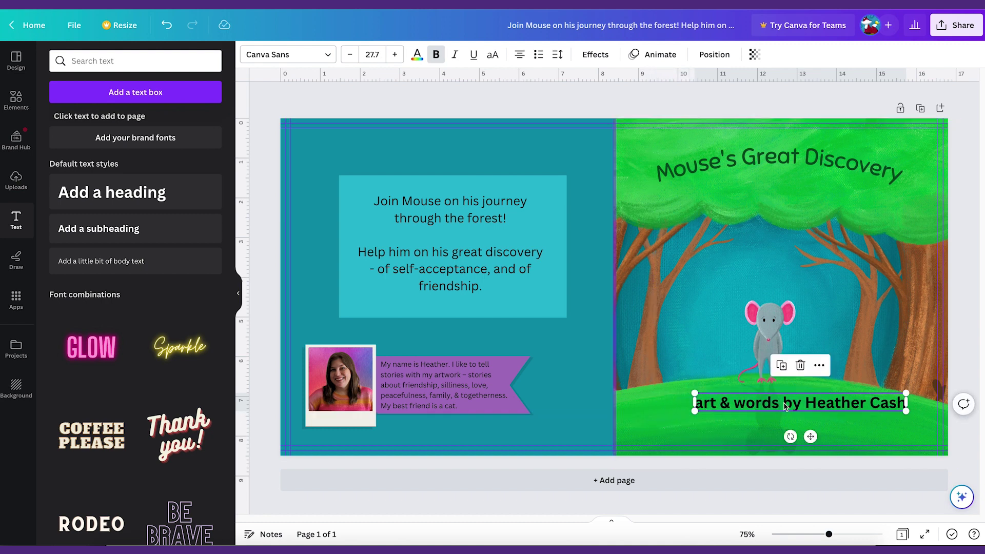
drag(777, 406, 770, 425)
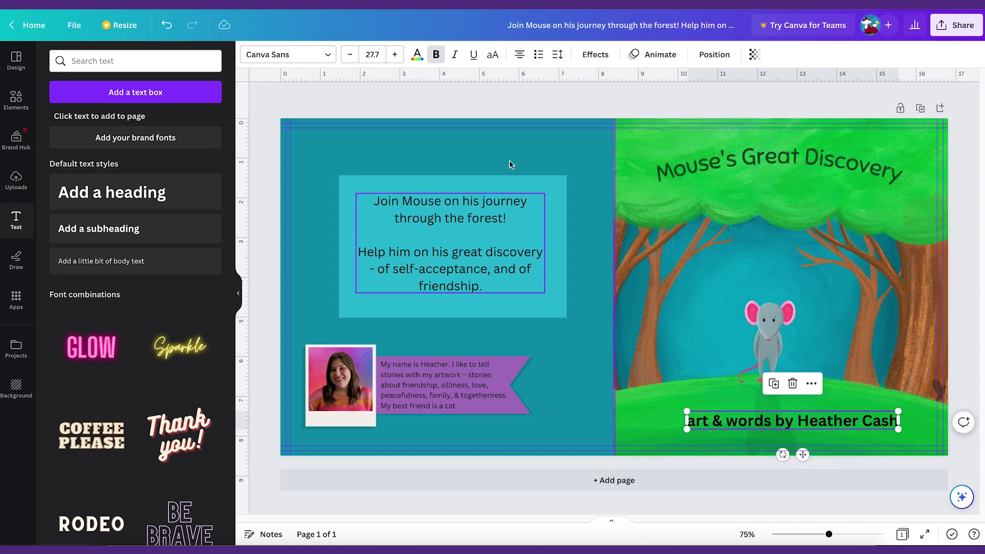
Set the credit text to Sniglet in the same dark green as the title.
click(315, 56)
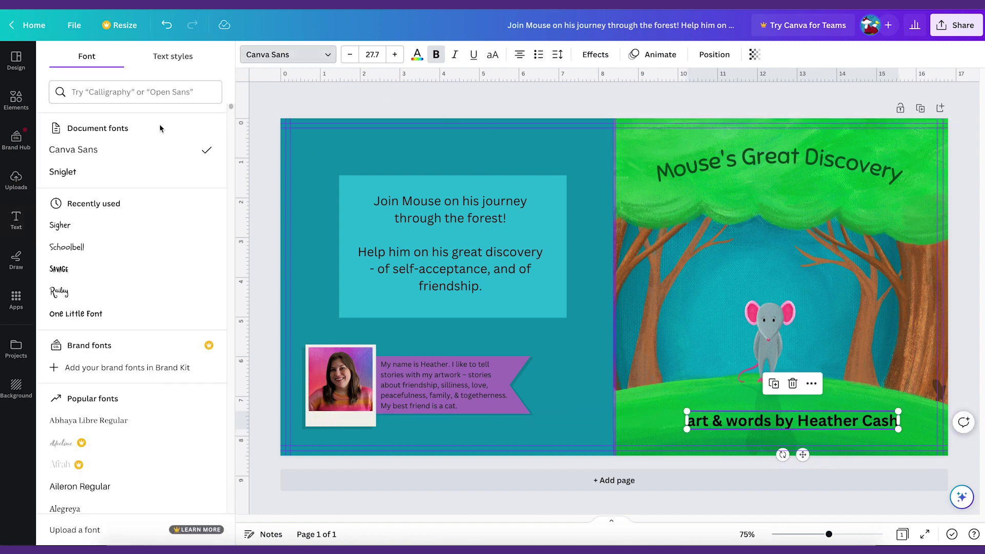
click(119, 174)
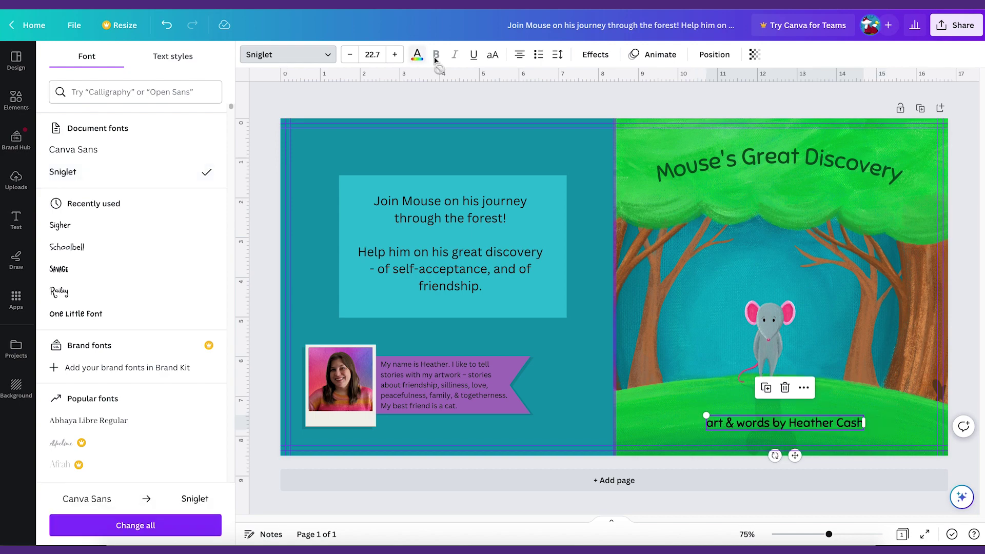
click(417, 55)
click(120, 121)
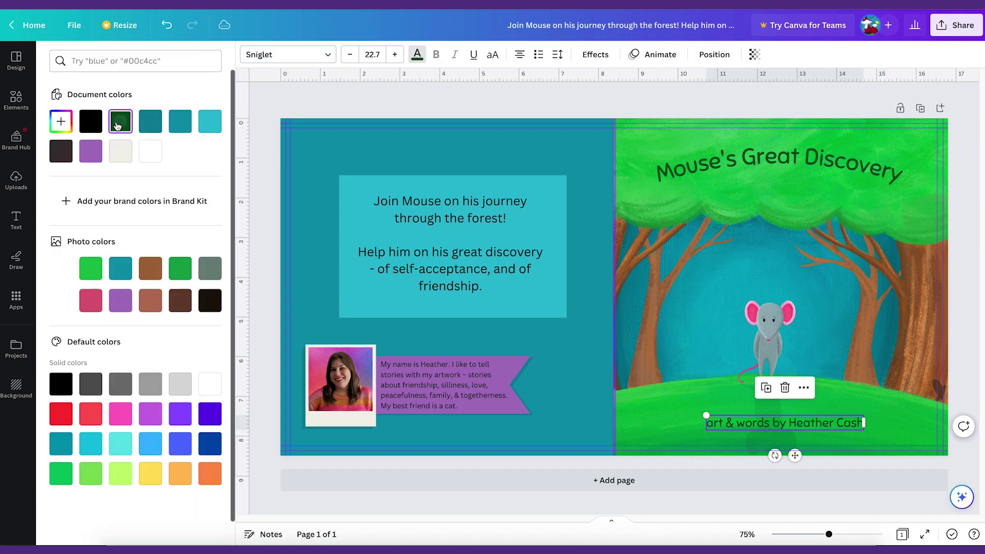
click(719, 114)
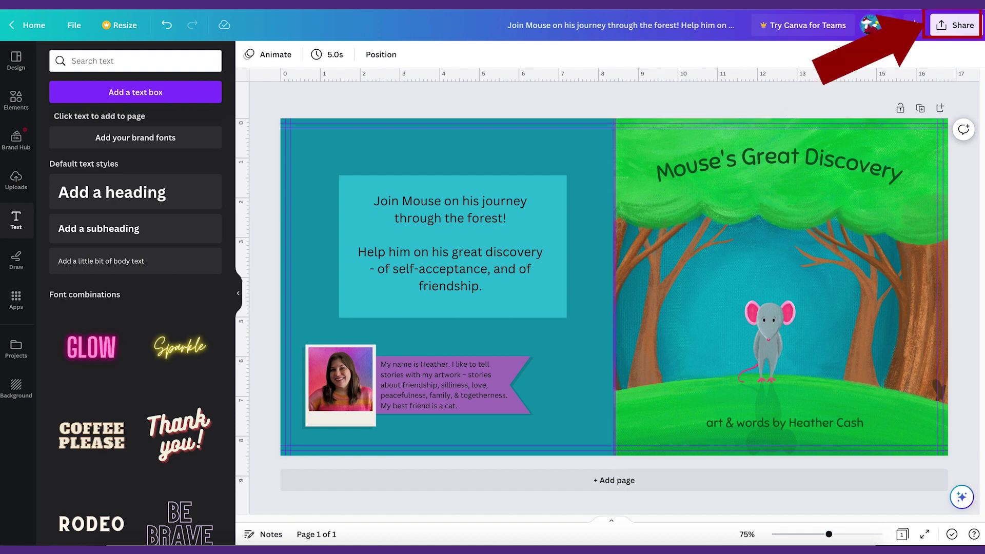
Choose PDF Print as the download file type with Flatten PDF ticked.
click(948, 34)
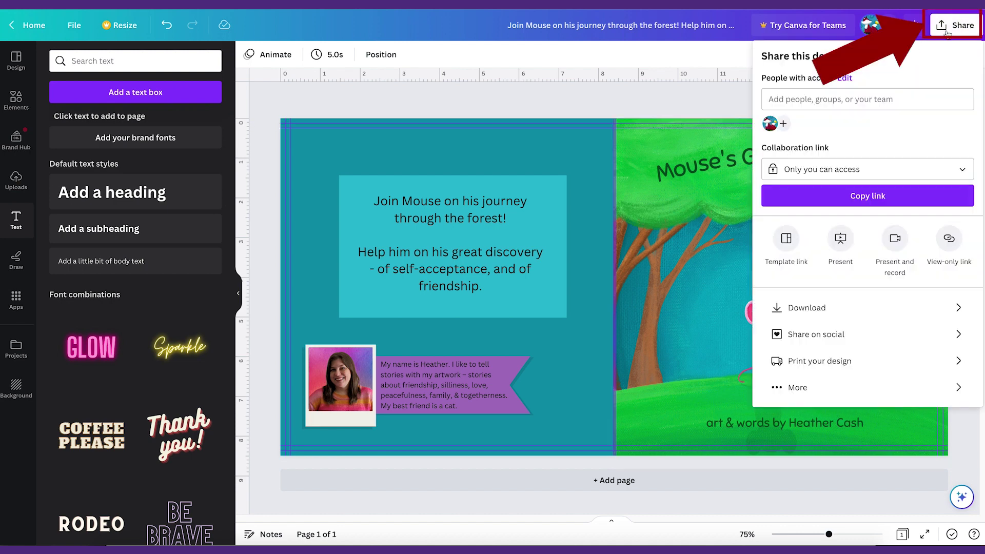
click(878, 307)
click(869, 103)
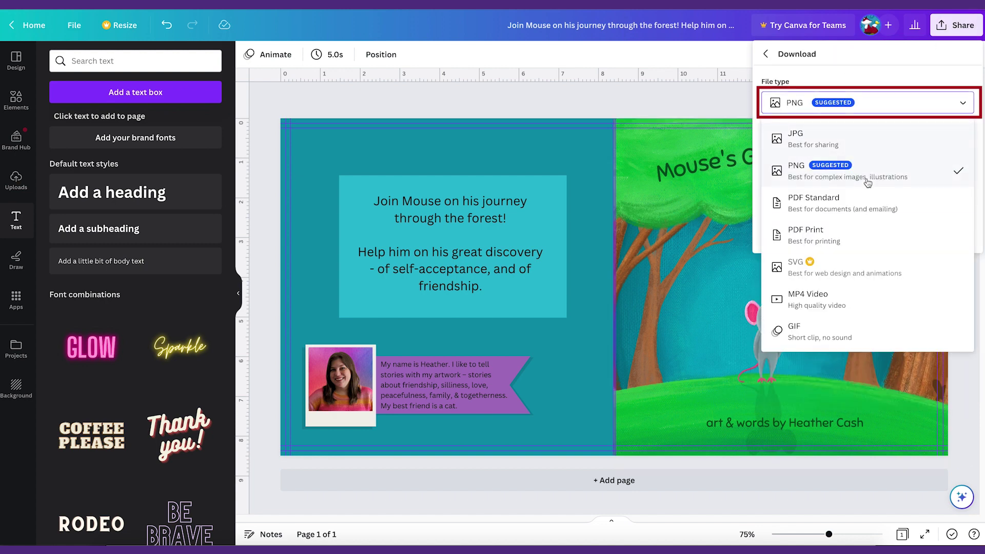
click(862, 240)
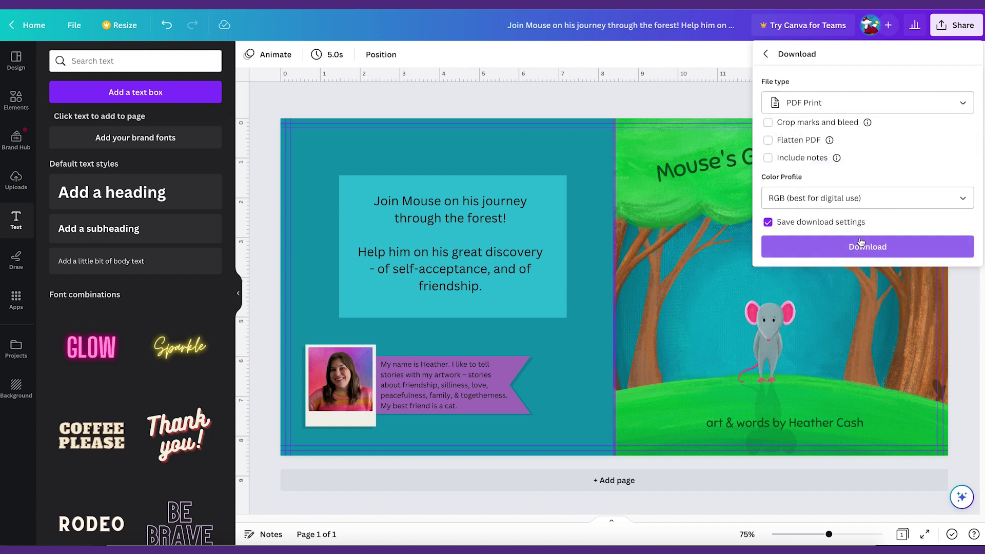
click(794, 145)
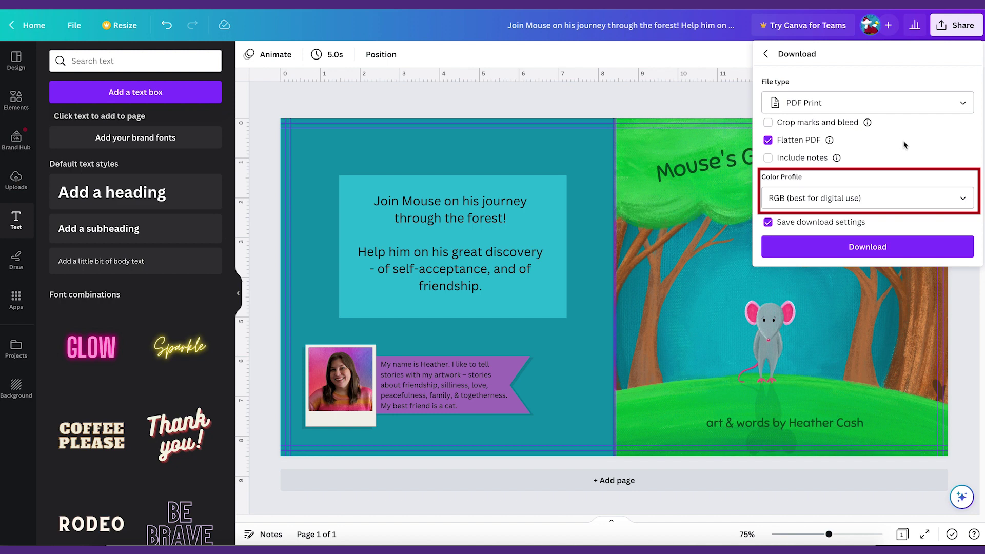
Keep the RGB colour profile and start the PDF Print download.
click(919, 203)
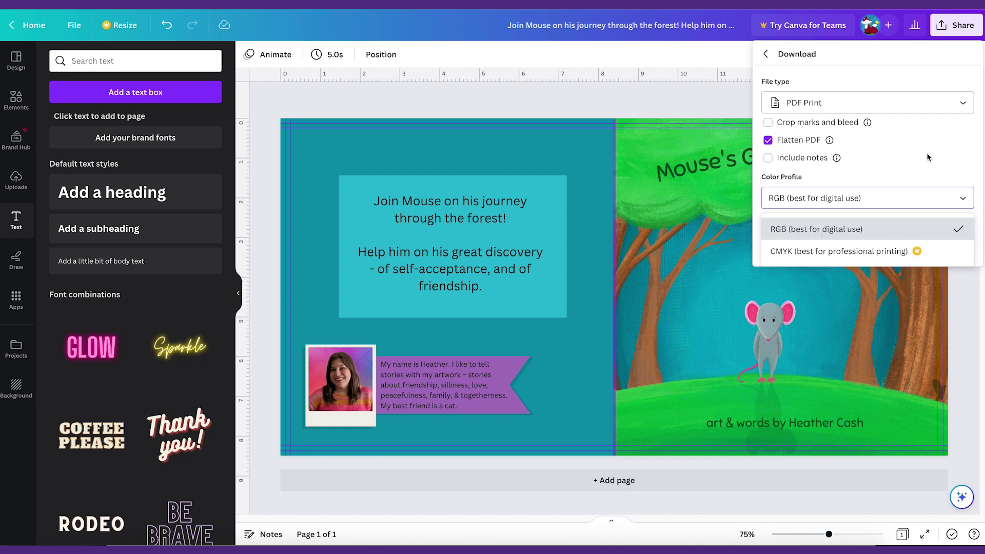
click(968, 203)
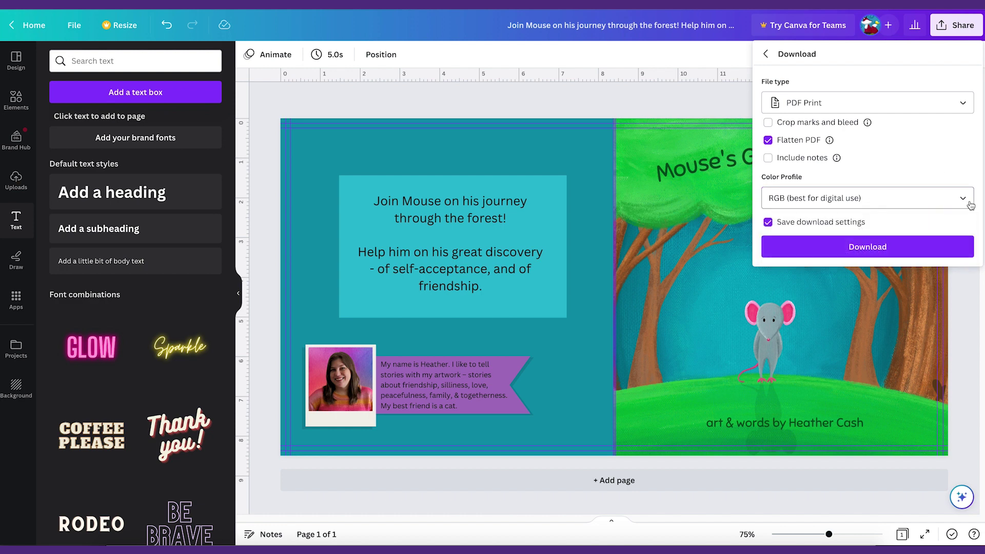
click(959, 199)
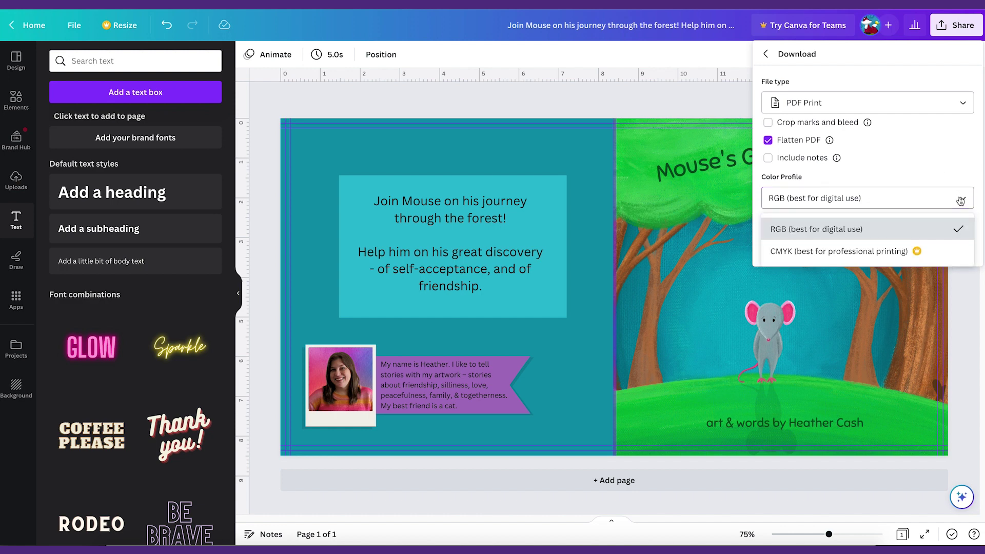
click(921, 256)
click(884, 251)
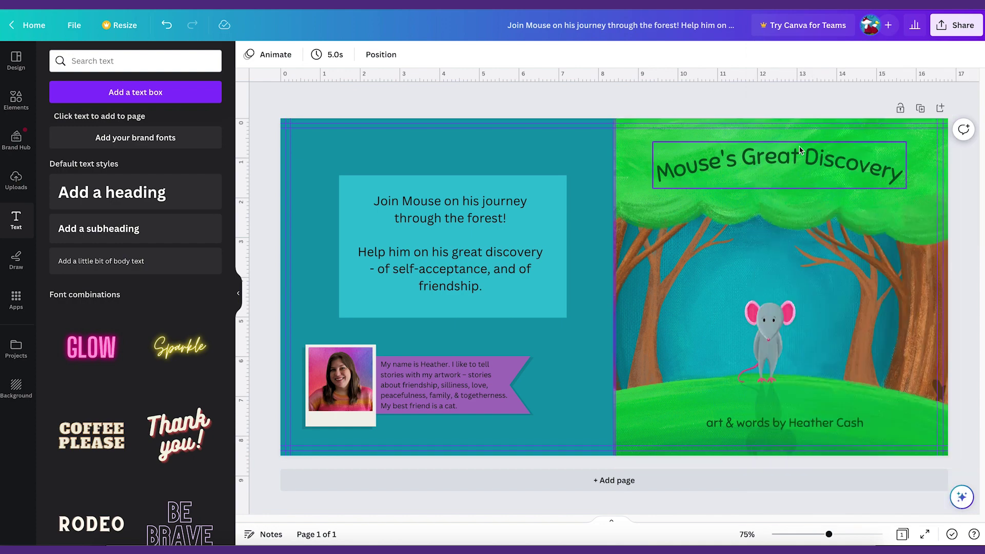
mouse_move(792, 76)
mouse_down()
mouse_move(784, 128)
mouse_move(804, 78)
mouse_up()
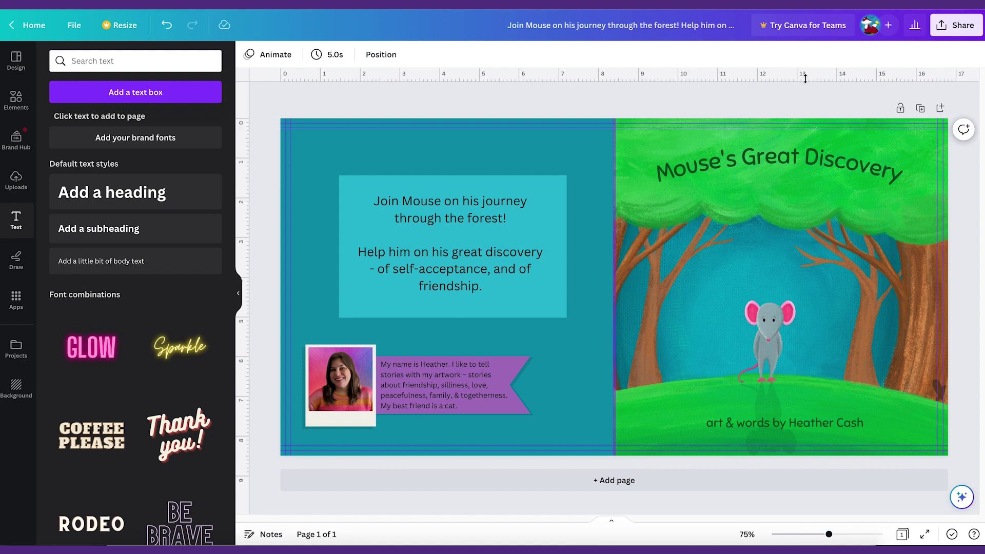